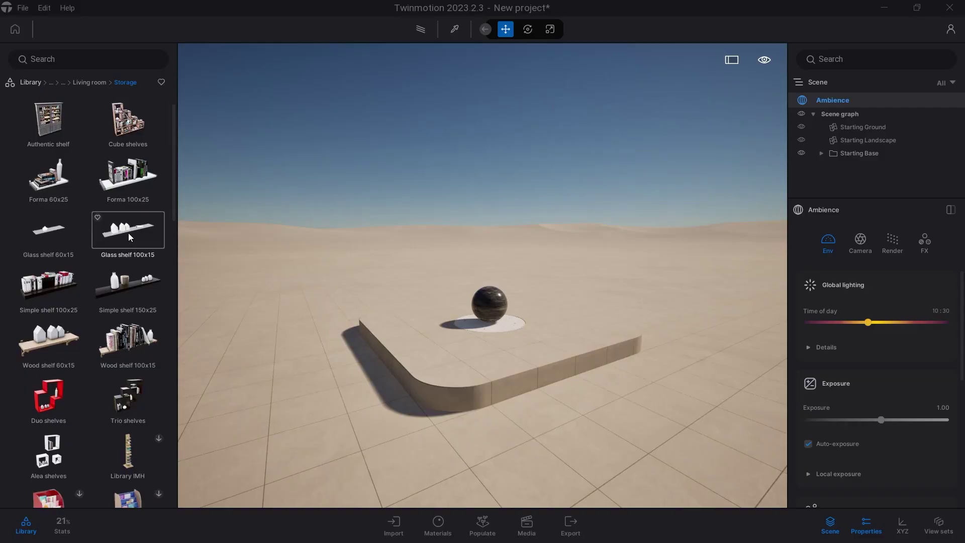
Browse the built-in library's storage, decoration, toy, instrument, healthcare, fruit and brick assets
scroll(128, 233, down, 2)
scroll(126, 236, down, 20)
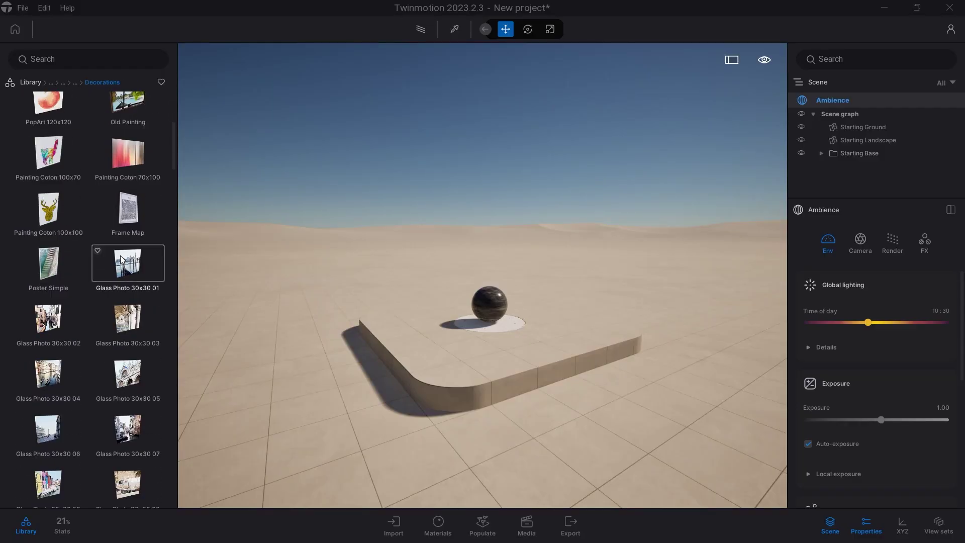
scroll(119, 255, down, 20)
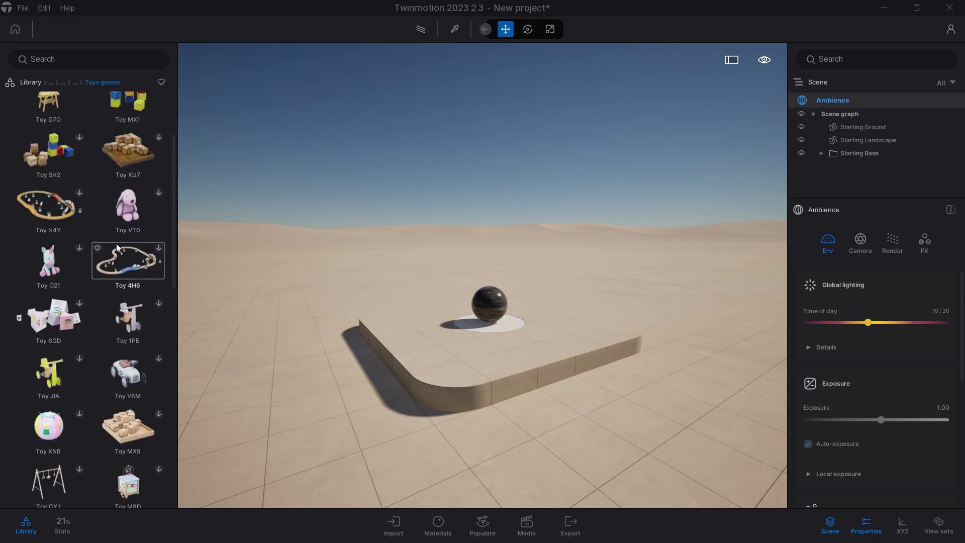
scroll(116, 261, down, 20)
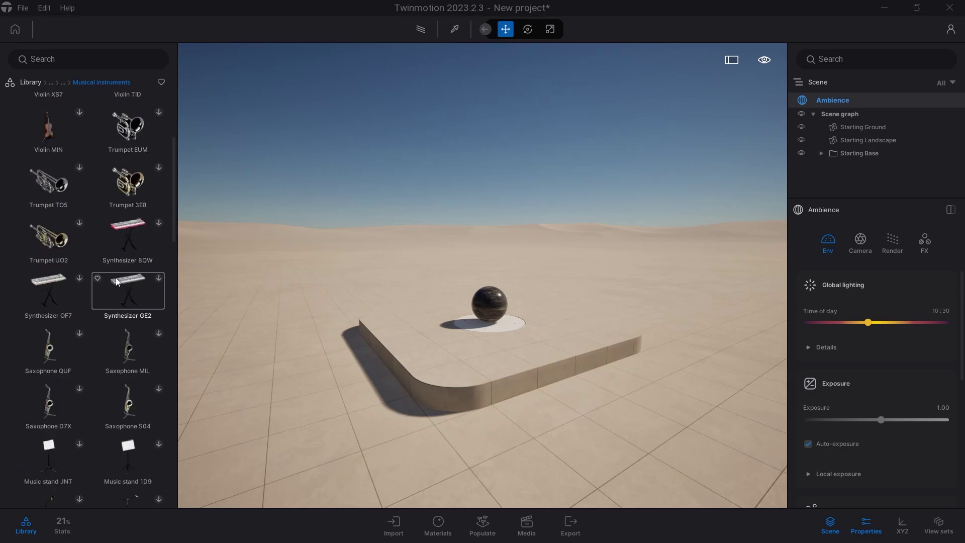
scroll(117, 274, down, 20)
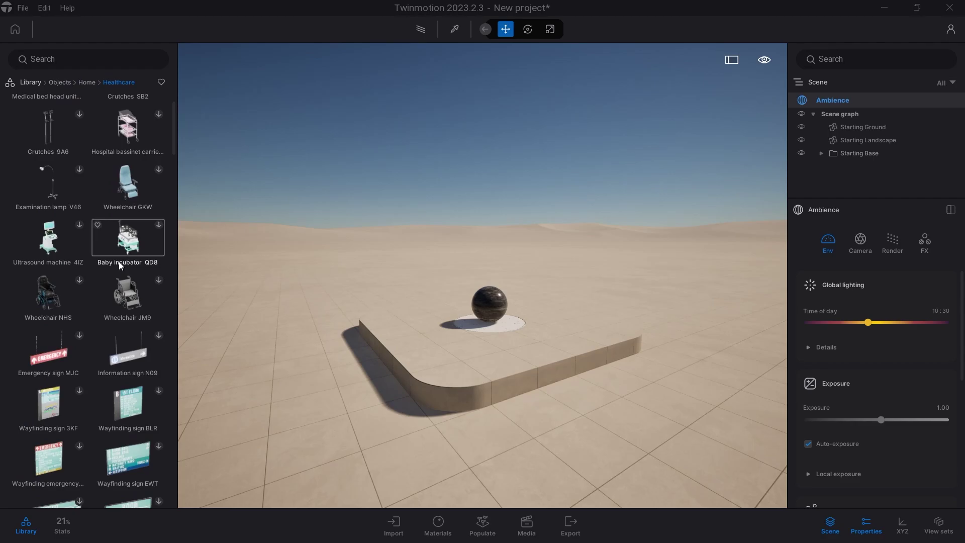
scroll(118, 261, down, 20)
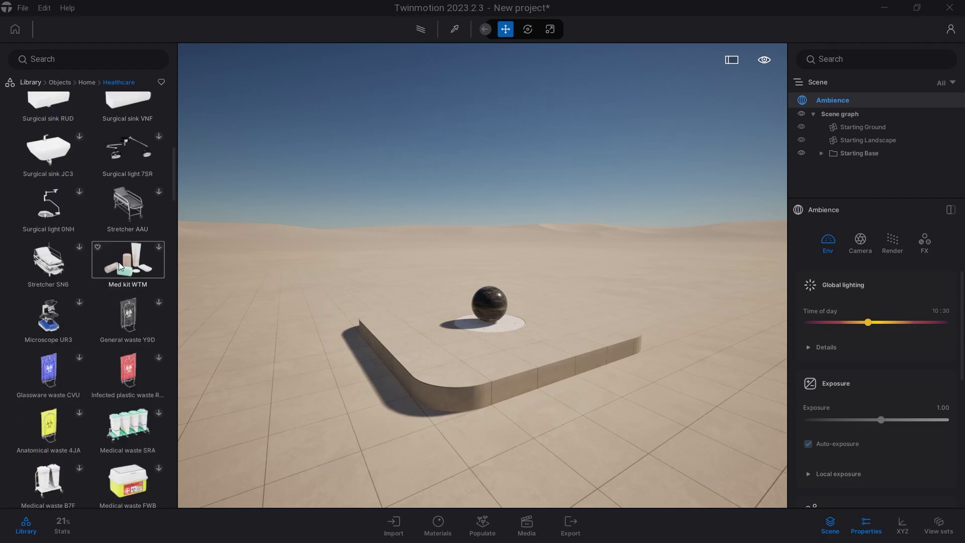
scroll(95, 249, down, 5)
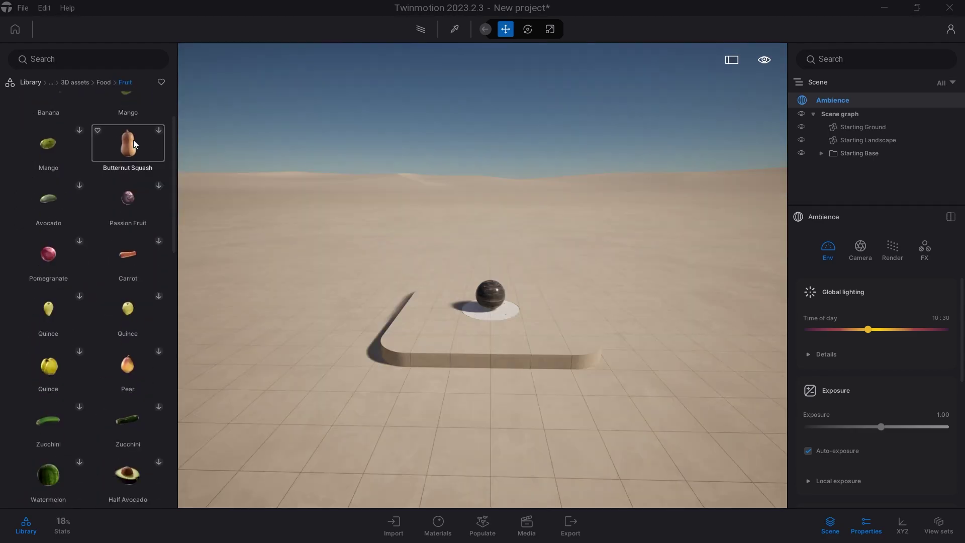
scroll(131, 140, down, 15)
scroll(107, 148, down, 15)
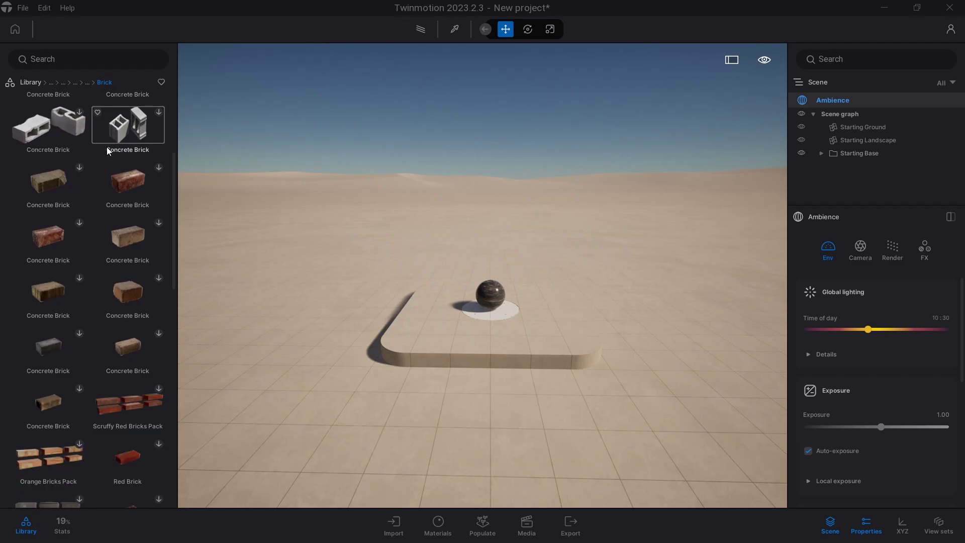
mouse_move(131, 194)
scroll(131, 189, down, 5)
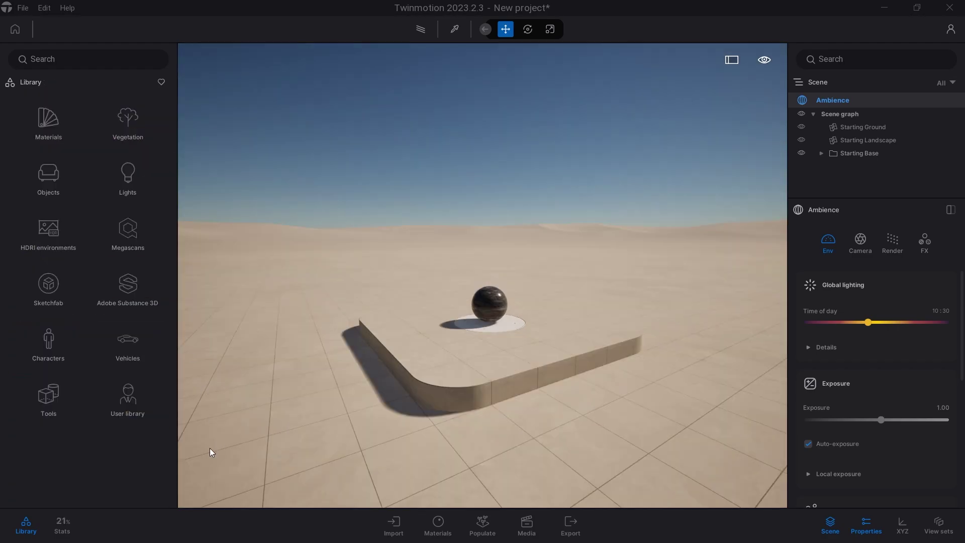
Open the user library's ceiling lamp collection under 3D, Interni, Lampade, LampadeSoffitto and look through its models
click(130, 401)
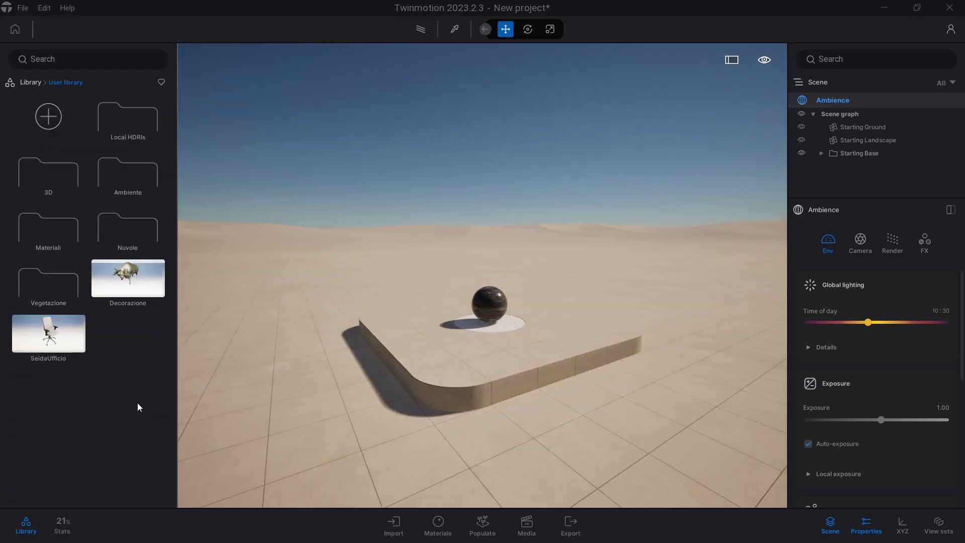
click(50, 174)
click(49, 178)
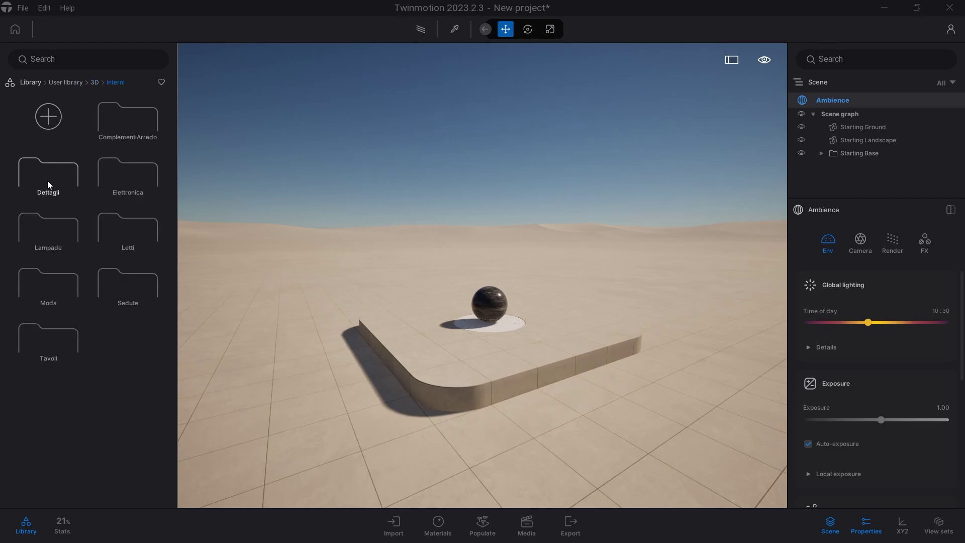
click(57, 249)
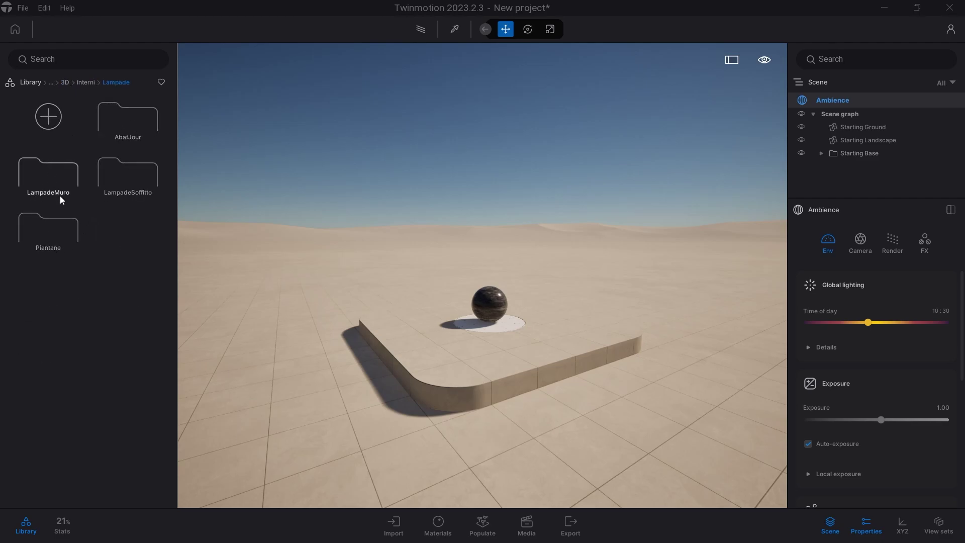
click(121, 177)
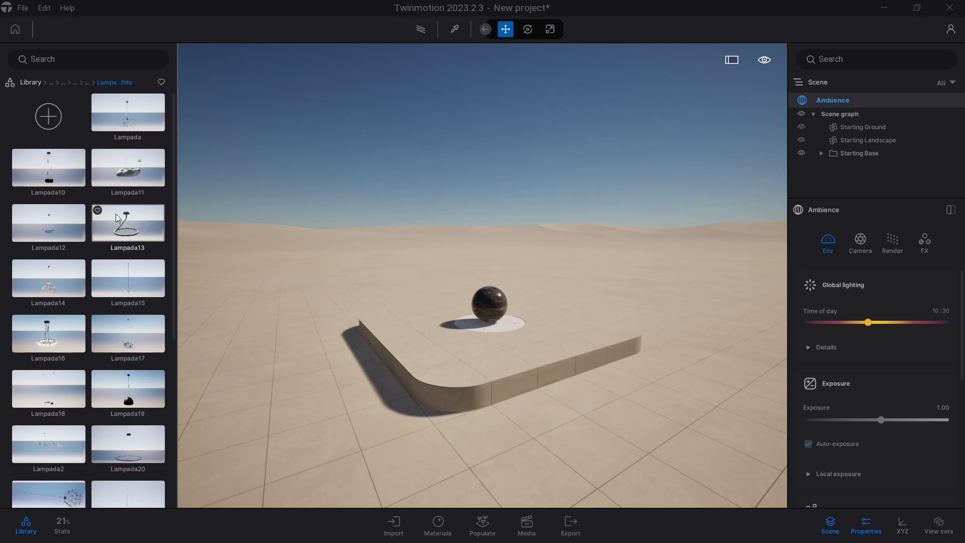
scroll(118, 254, down, 5)
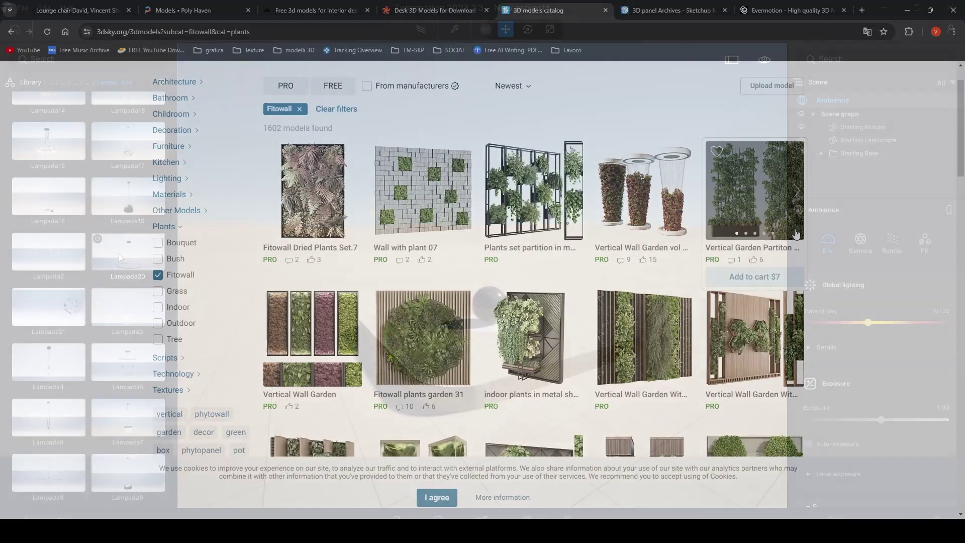
Switch to the browser and look through the model catalogs on 3dsky, Evermotion and the cgtips 3D panel page
scroll(840, 211, down, 5)
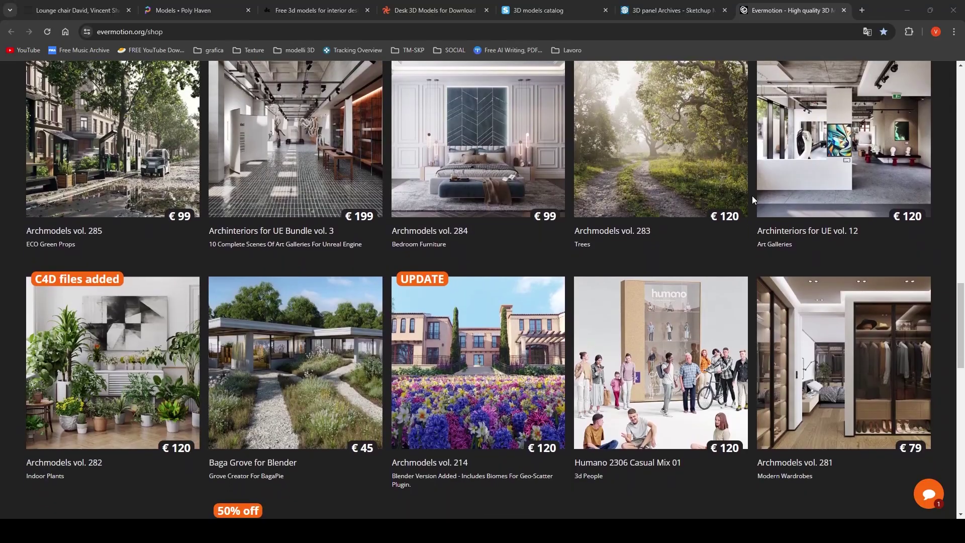
scroll(751, 199, down, 6)
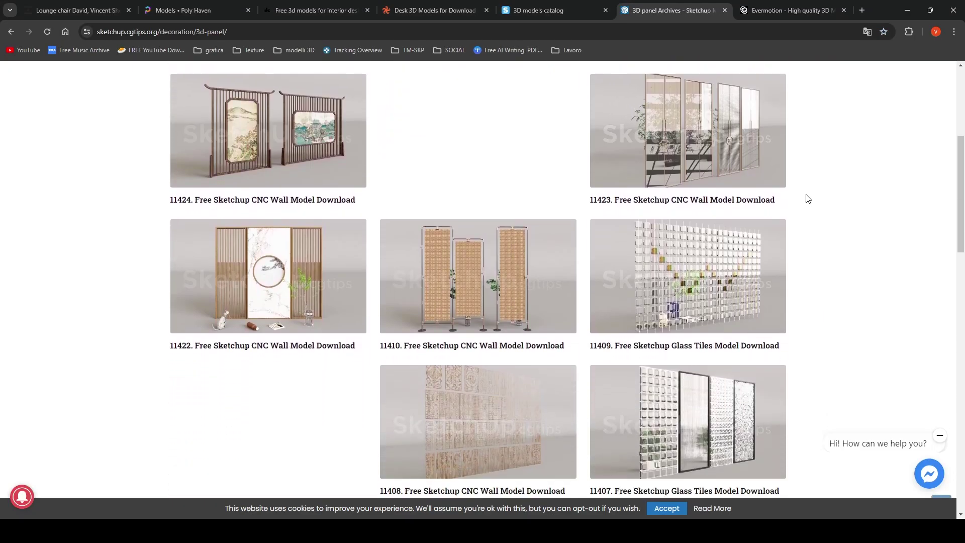
scroll(806, 198, down, 4)
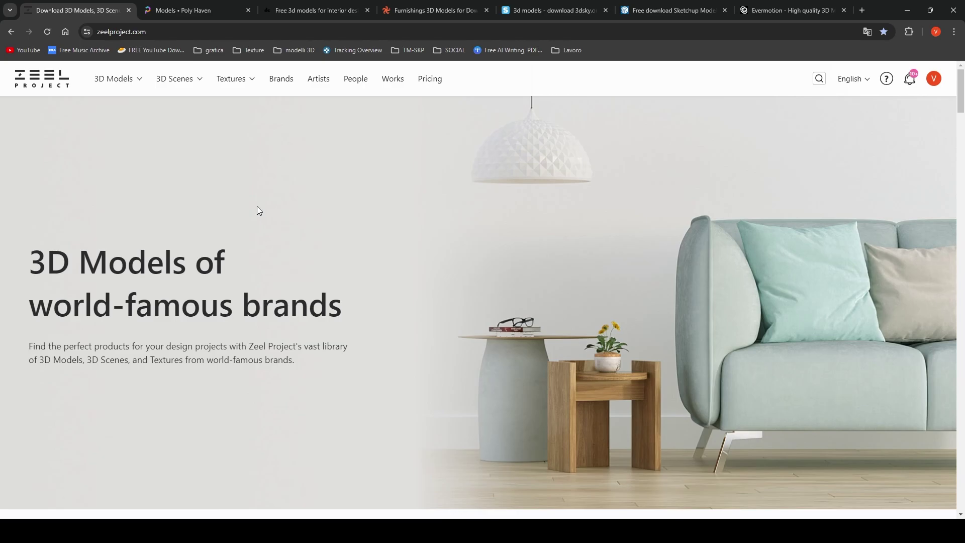
On the Zeel Project site, open the Floor lamp category of the Lighting 3D models
click(114, 78)
mouse_move(117, 190)
mouse_move(120, 218)
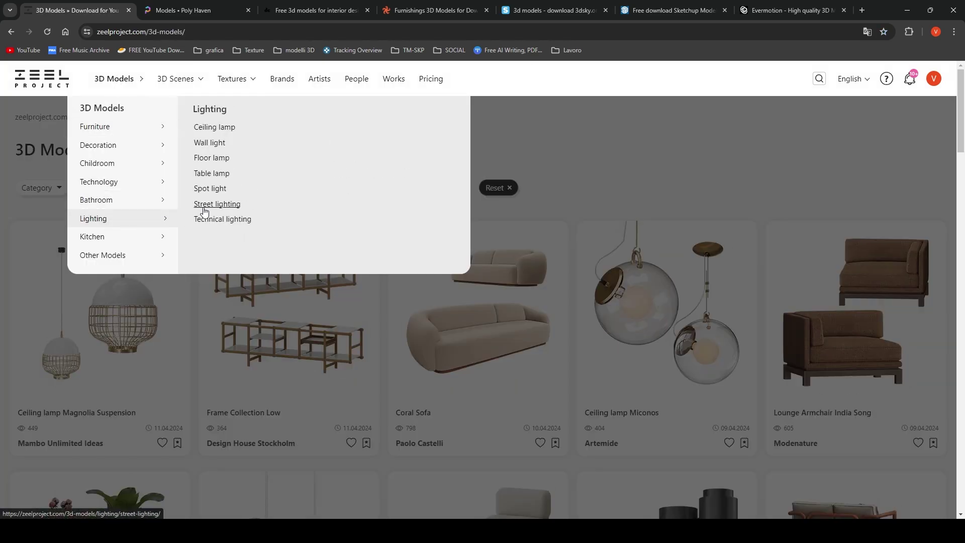
click(211, 158)
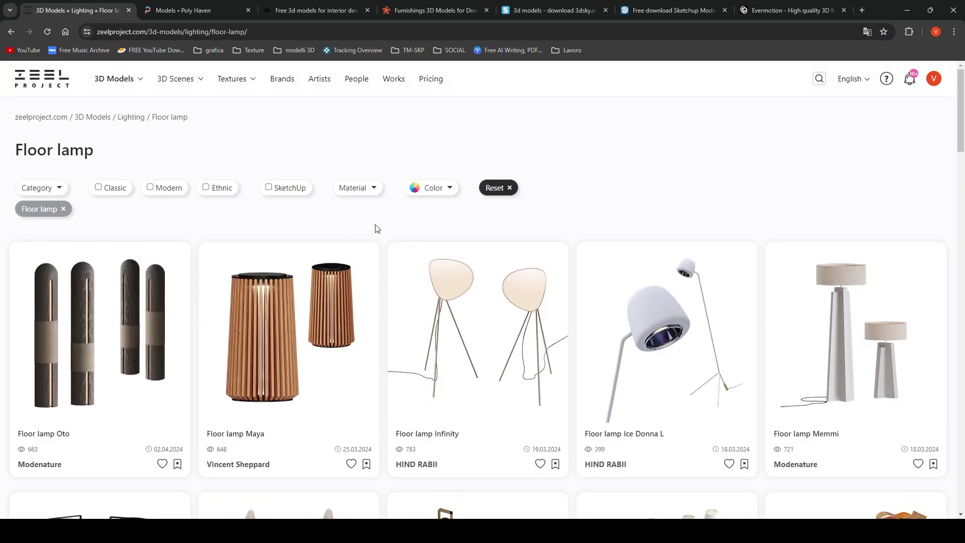
Open the Floor lamp Ellisse product page and download its 3D model
scroll(382, 216, down, 5)
click(777, 225)
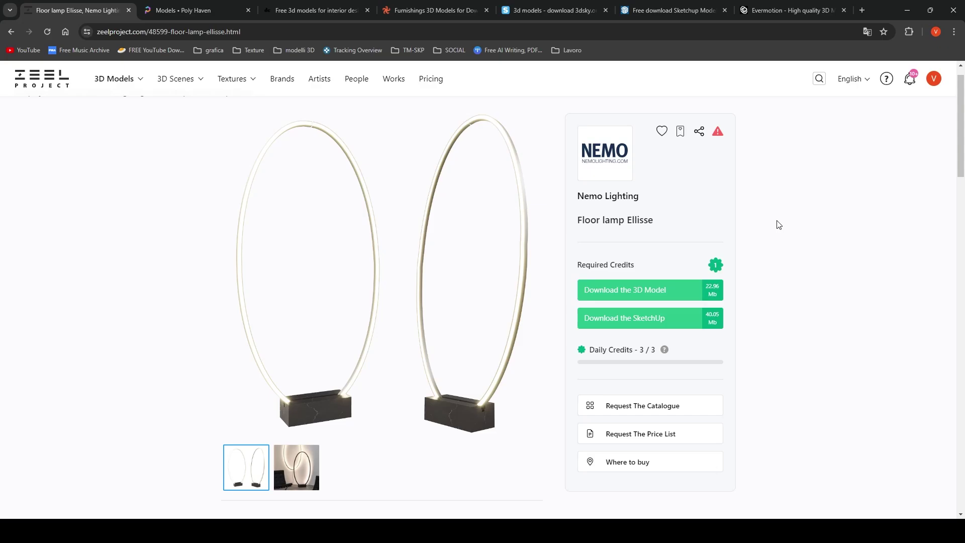
click(635, 296)
click(632, 281)
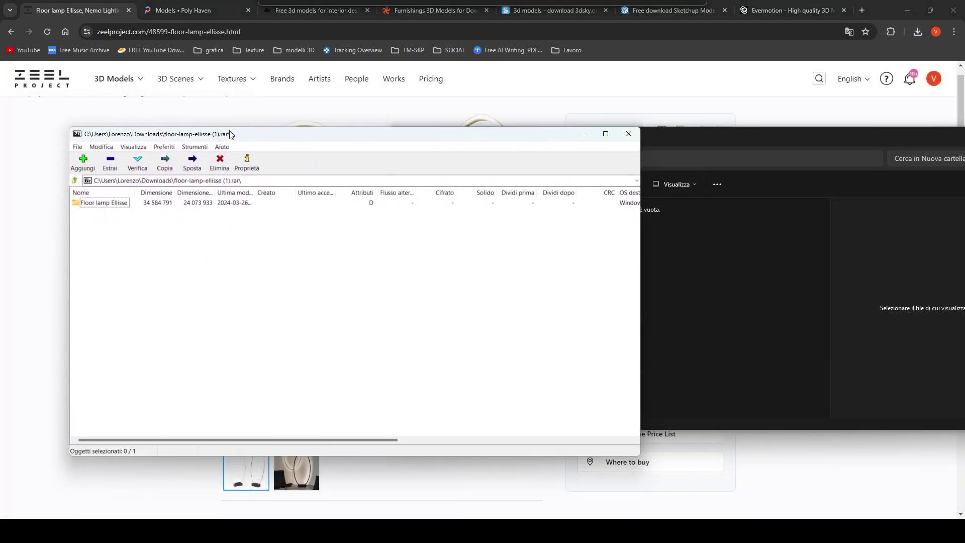
Extract the 3D's Max, Export and Map folders and the preview image from the lamp archive into Nuova cartella (2)
drag(310, 136, 303, 124)
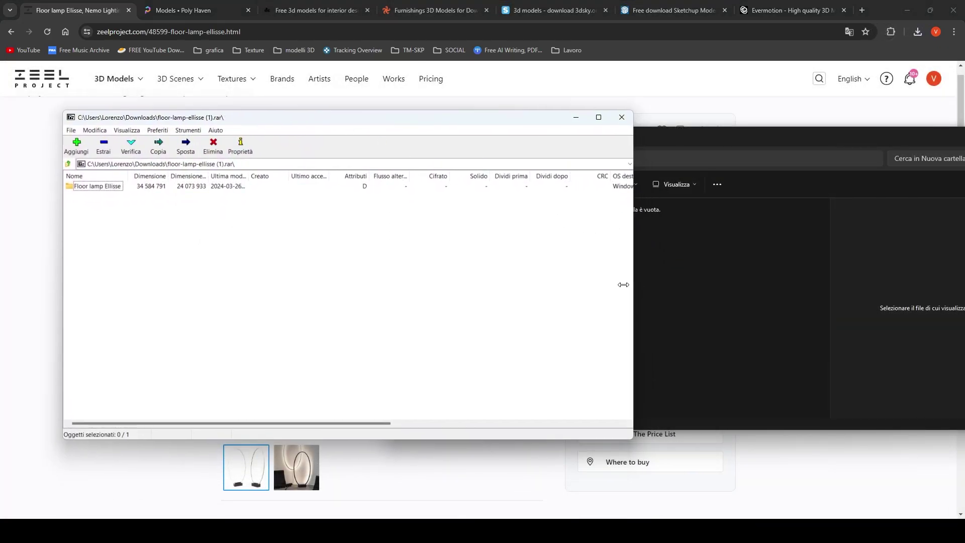
drag(623, 284, 574, 283)
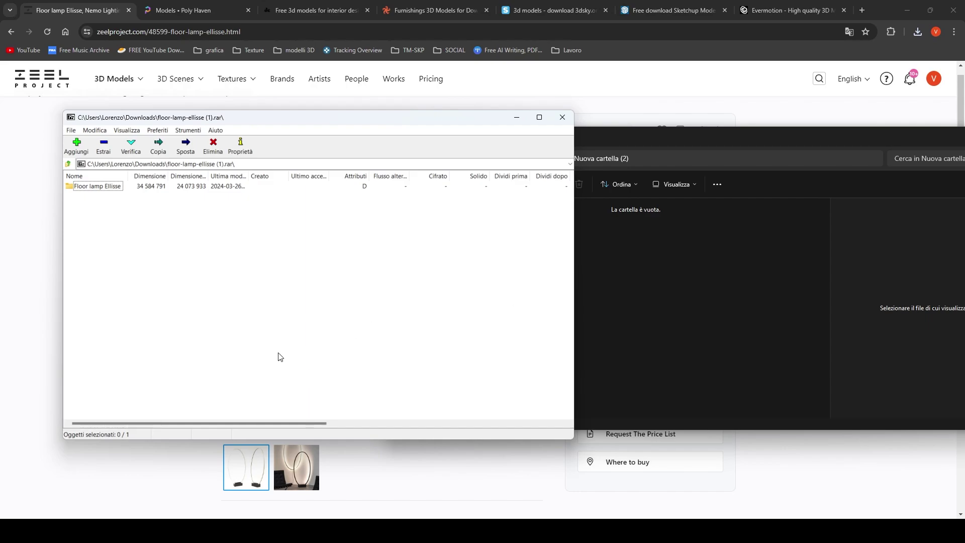
double_click(88, 187)
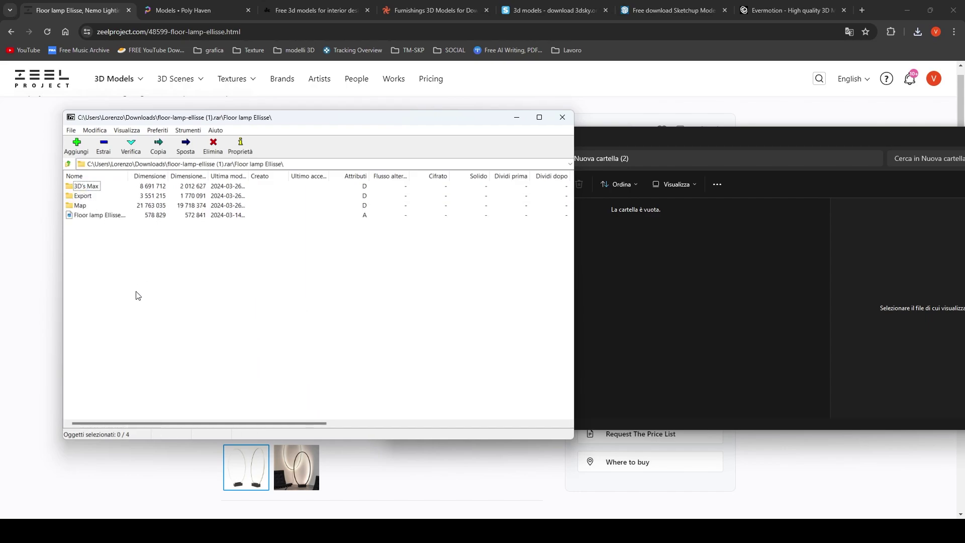
drag(136, 293, 69, 187)
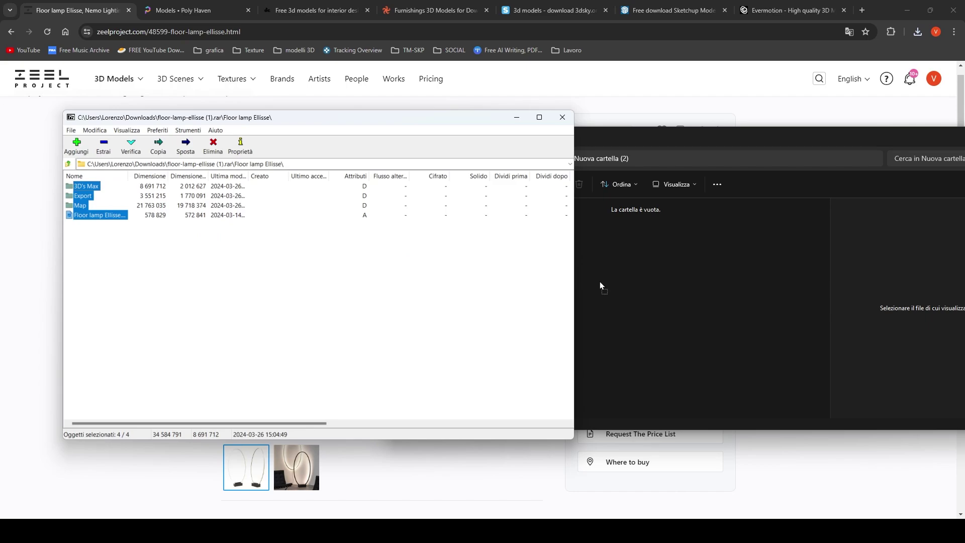
drag(600, 283, 601, 283)
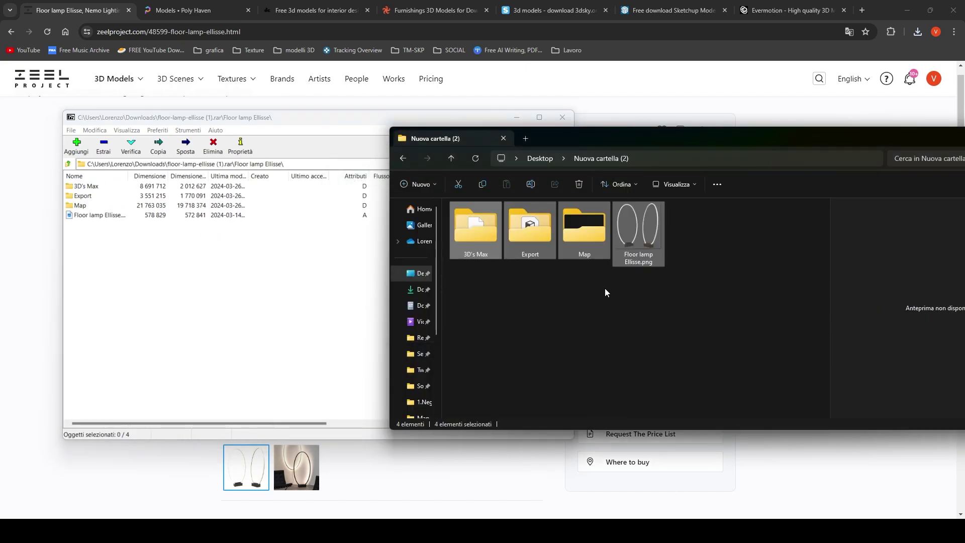
click(605, 289)
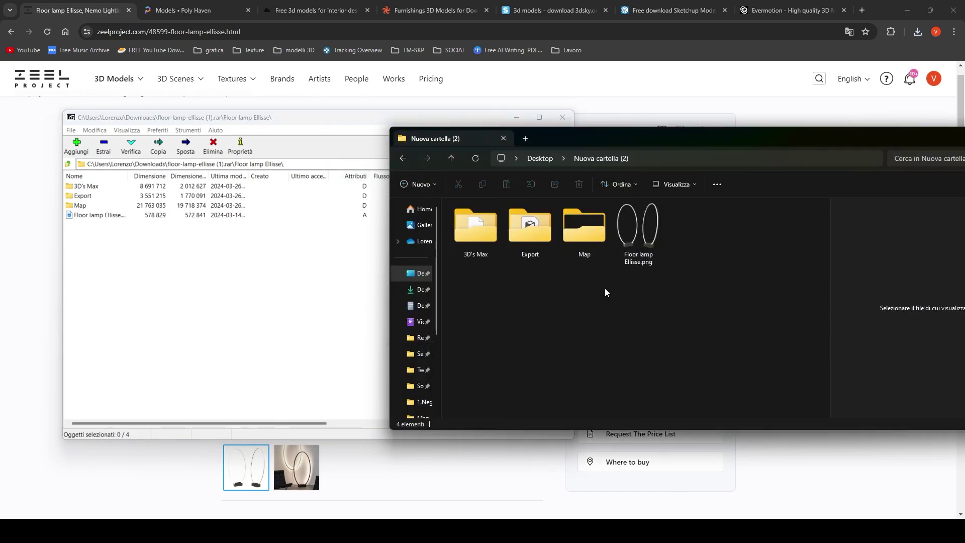
Review the extracted 3D's Max, Export and Map folders and the Floor lamp Ellisse.png preview
click(477, 230)
click(534, 236)
click(581, 236)
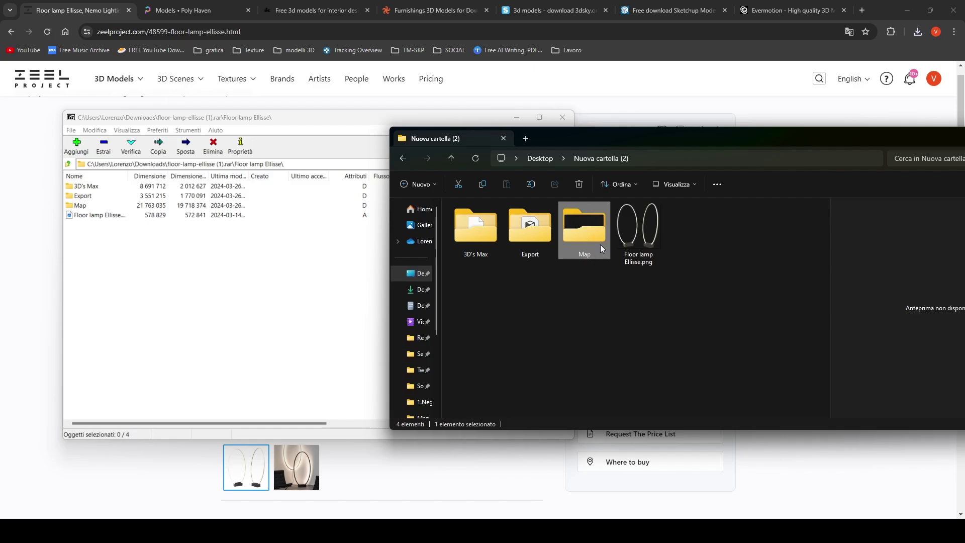
click(623, 245)
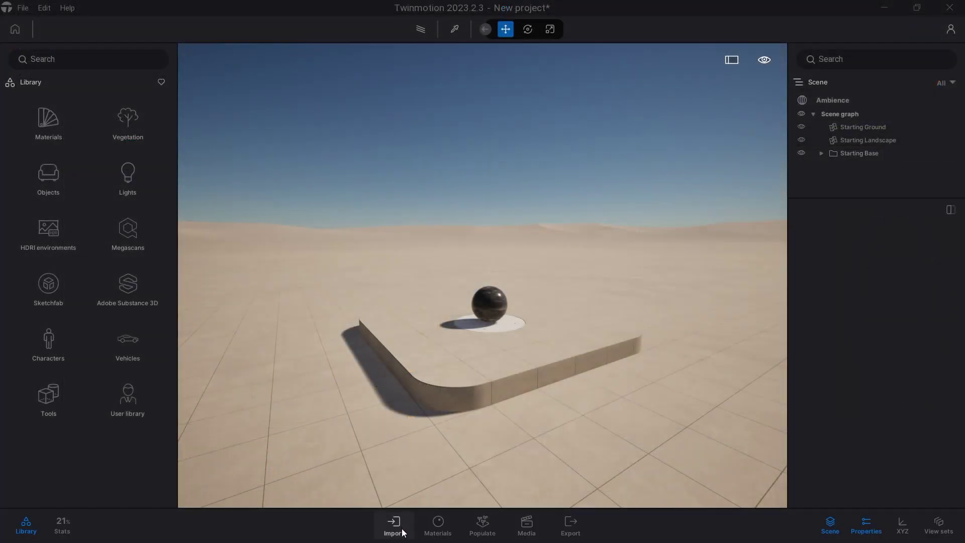
Switch to Twinmotion and import Floor lamp Ellisse.fbx from the extracted Export folder as geometry
click(402, 531)
click(210, 426)
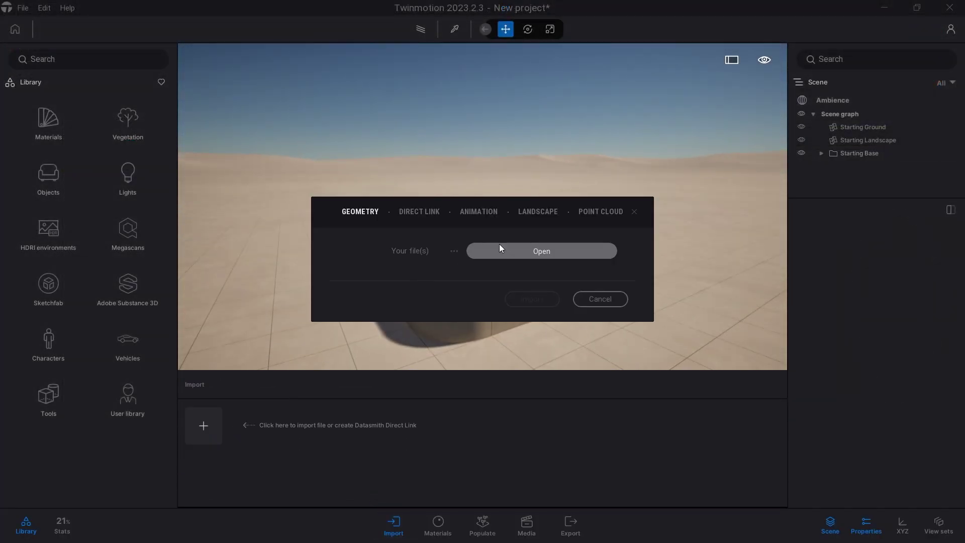
click(499, 249)
click(406, 276)
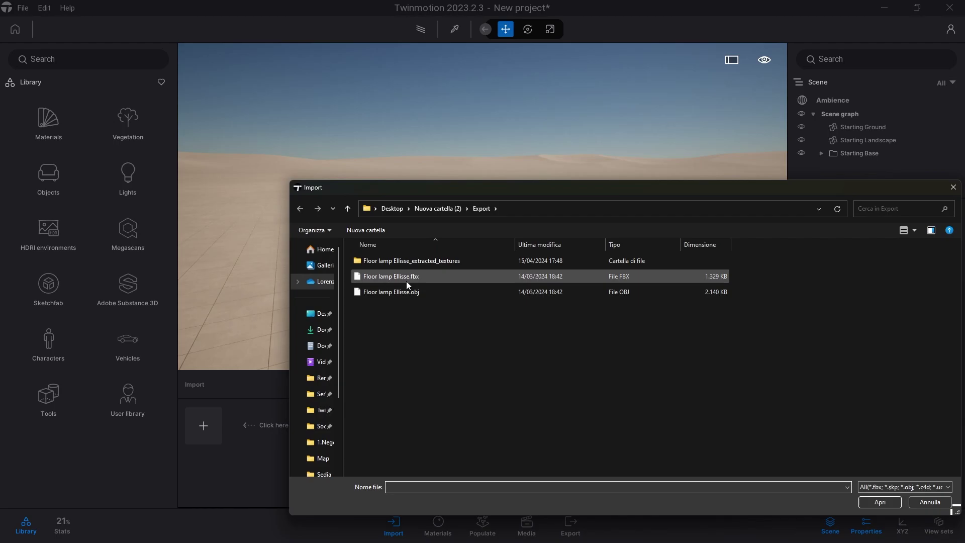
click(880, 502)
click(529, 426)
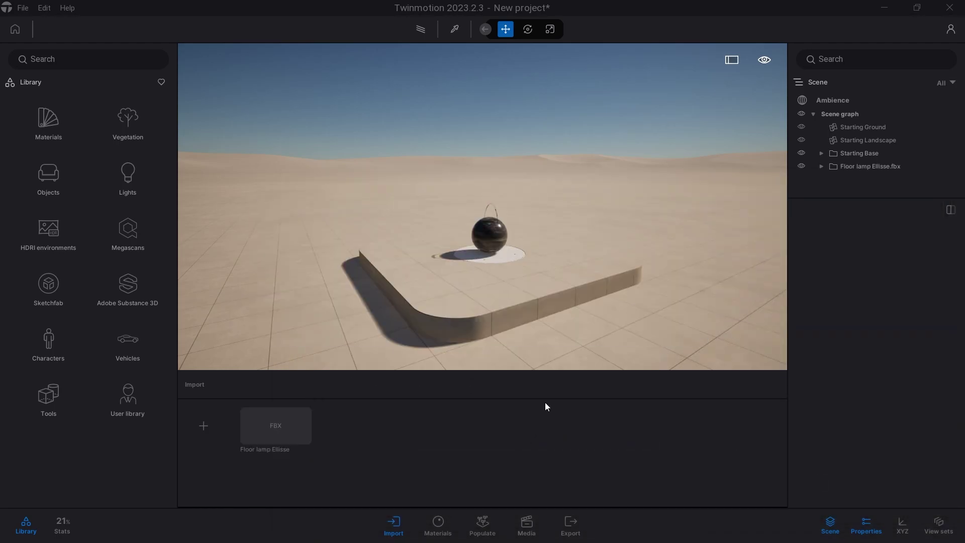
Move the imported floor lamp out of the marble sphere onto the open floor beside it
scroll(535, 256, up, 3)
scroll(635, 248, down, 2)
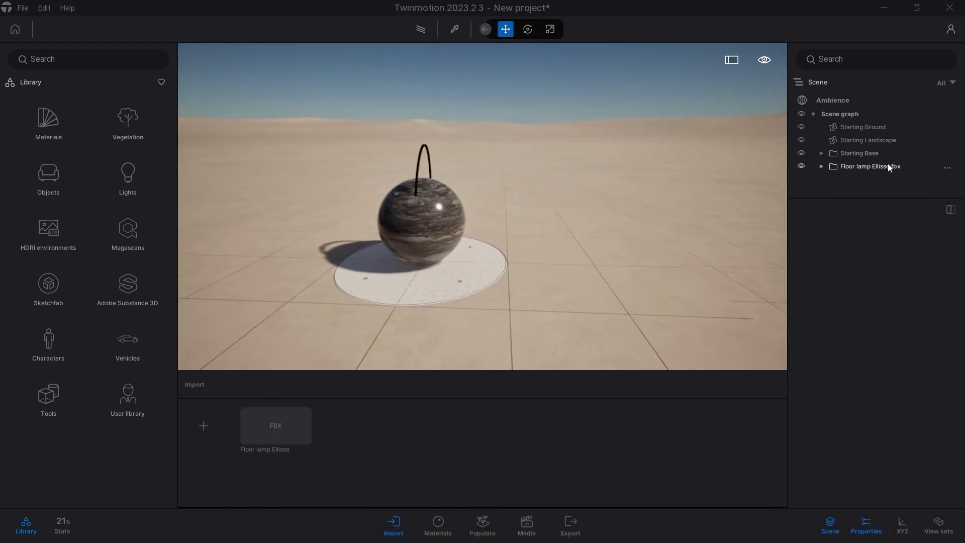
drag(427, 181, 643, 337)
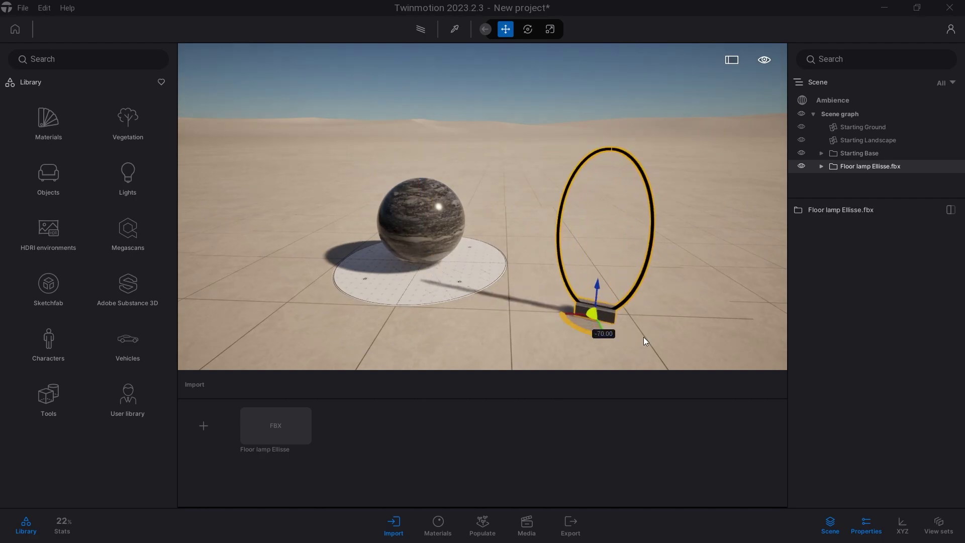
click(638, 337)
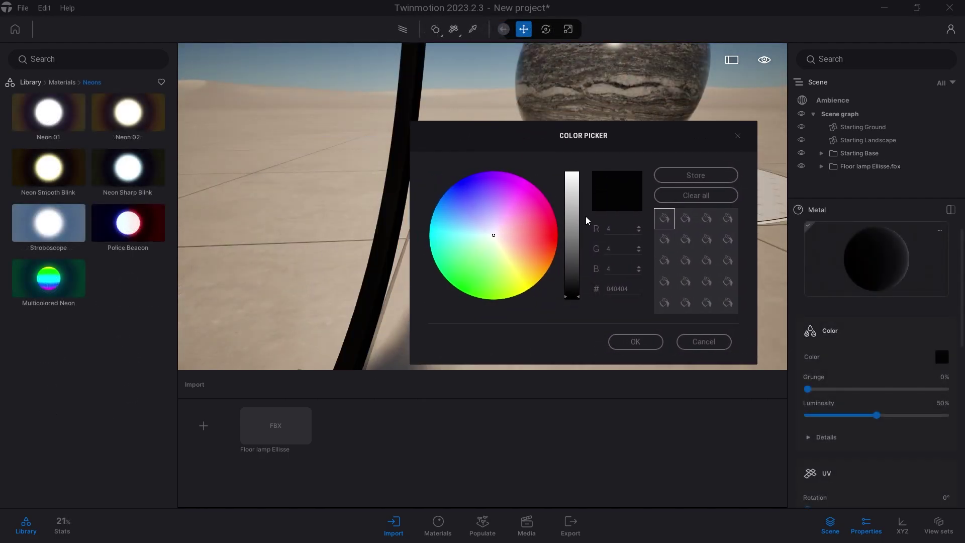
Change the lamp's Metal material colour from black to a light grey
click(571, 191)
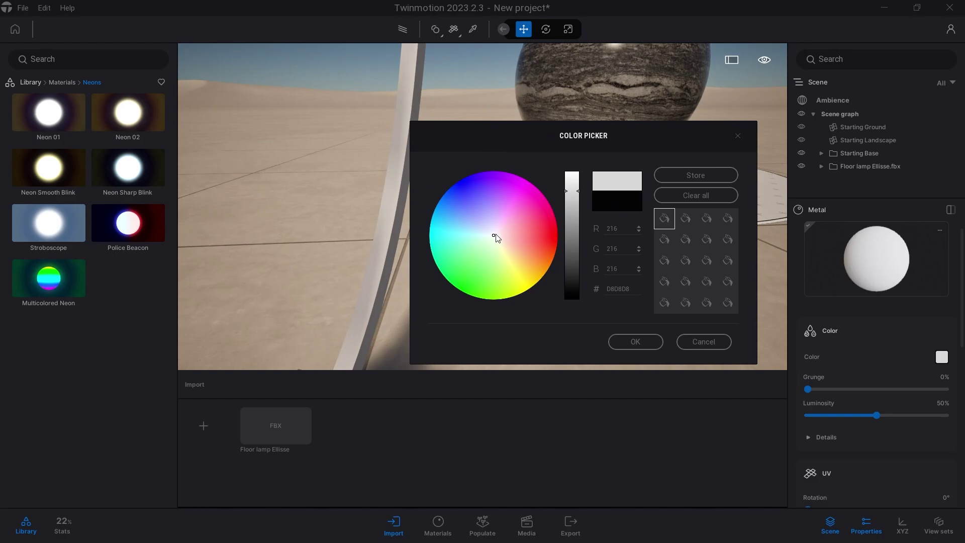
click(635, 342)
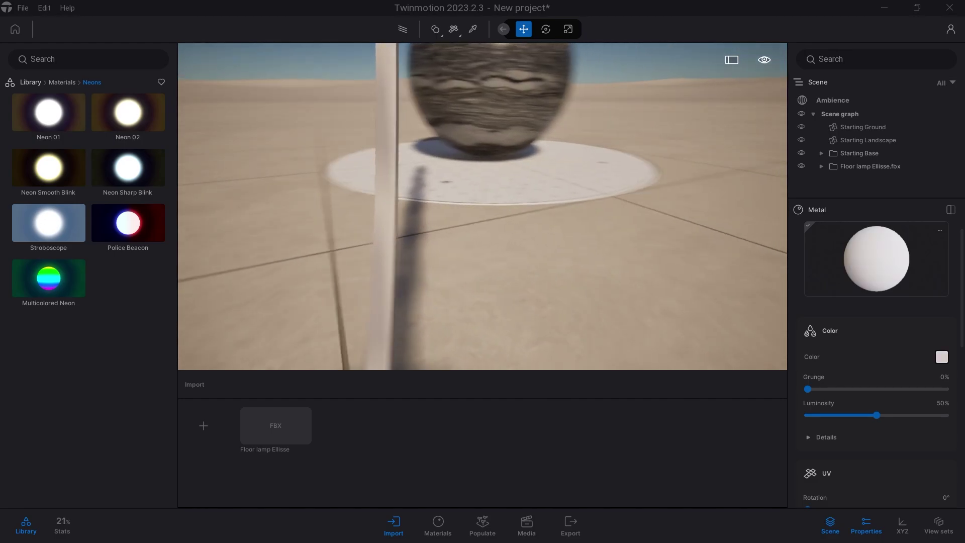
Sample the Marble material on the lamp's base and replace it there with a new standard material
drag(452, 301, 466, 226)
alt+click(474, 248)
click(437, 525)
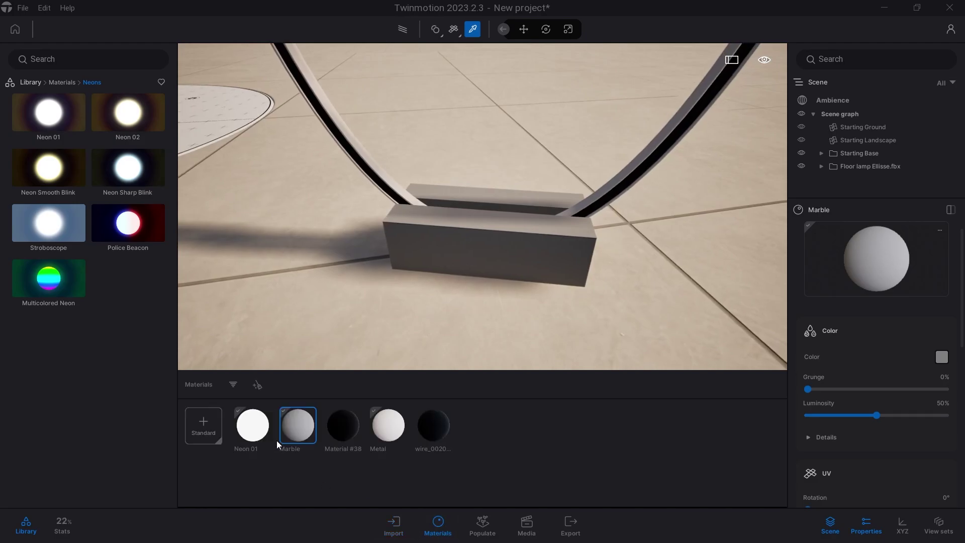
click(197, 424)
drag(274, 426, 474, 239)
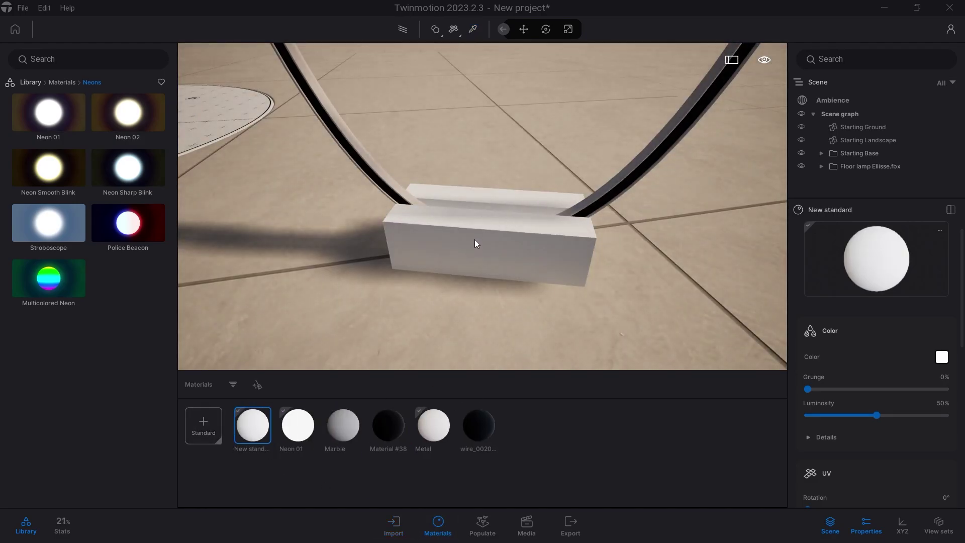
Load the image from the Map folder in Nuova cartella (2) as the new base material's colour texture
scroll(884, 402, down, 1)
click(838, 422)
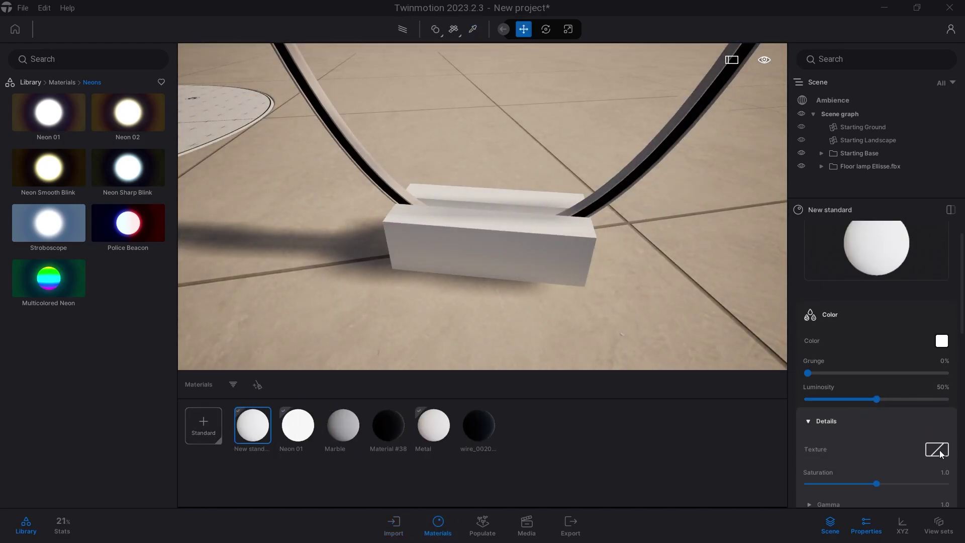
click(919, 405)
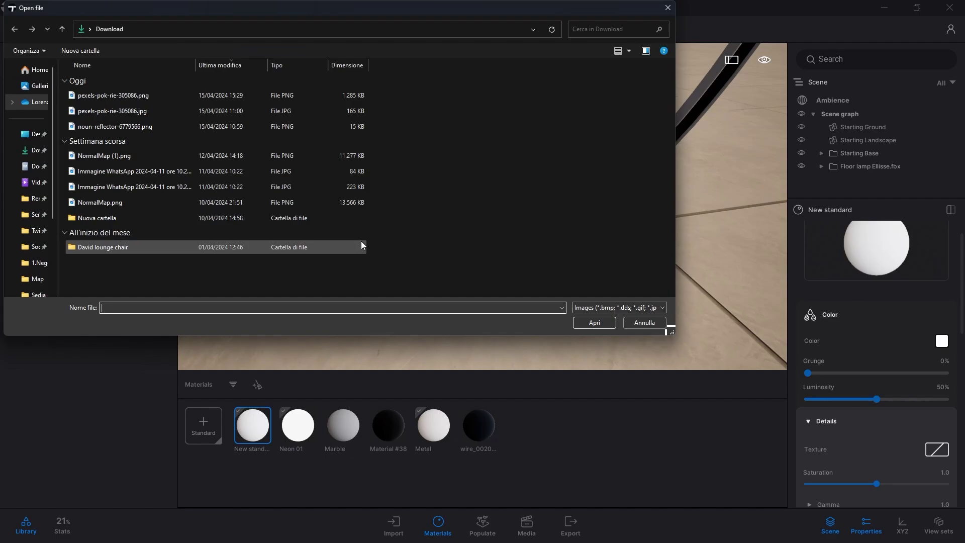
click(20, 141)
double_click(133, 88)
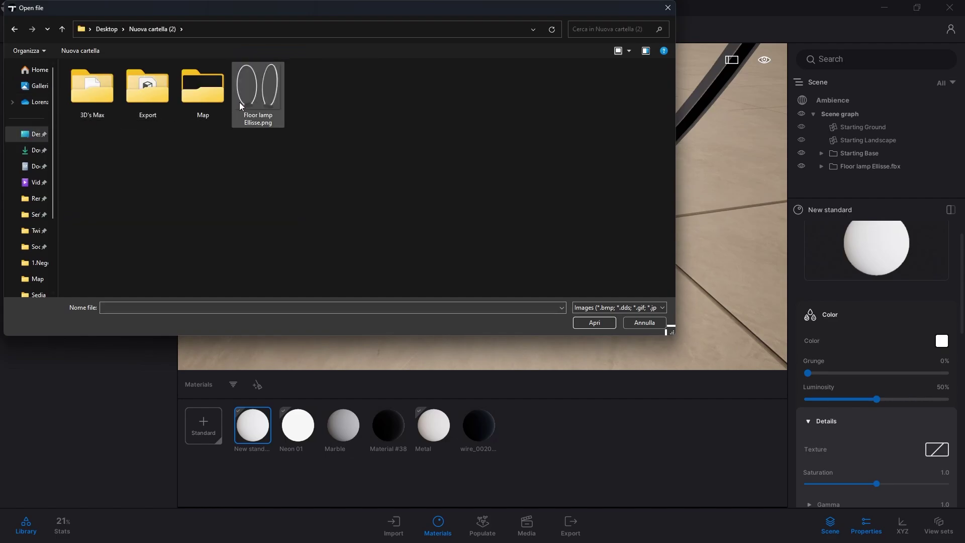
double_click(219, 96)
click(110, 100)
click(594, 324)
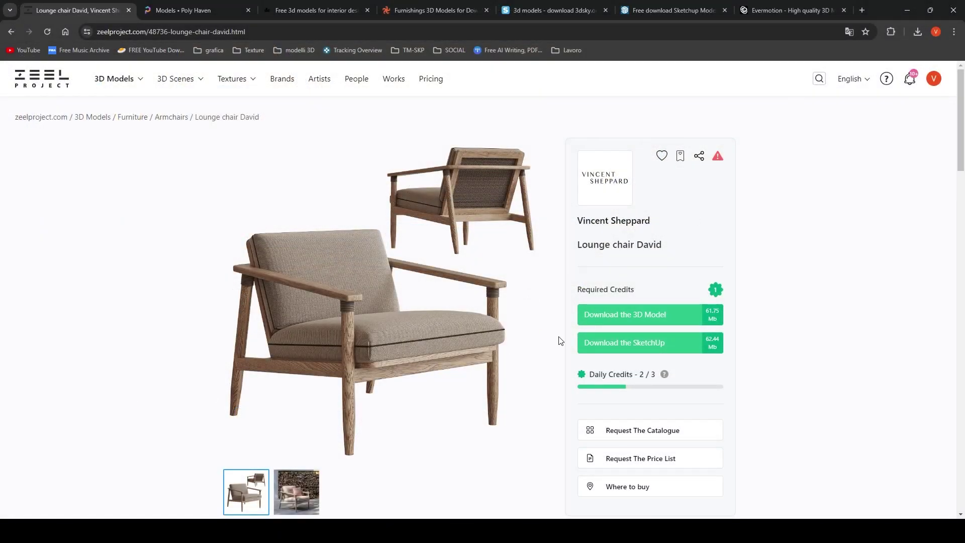
Switch to the browser and download the 3D model of Lounge chair David from Zeel Project
click(633, 316)
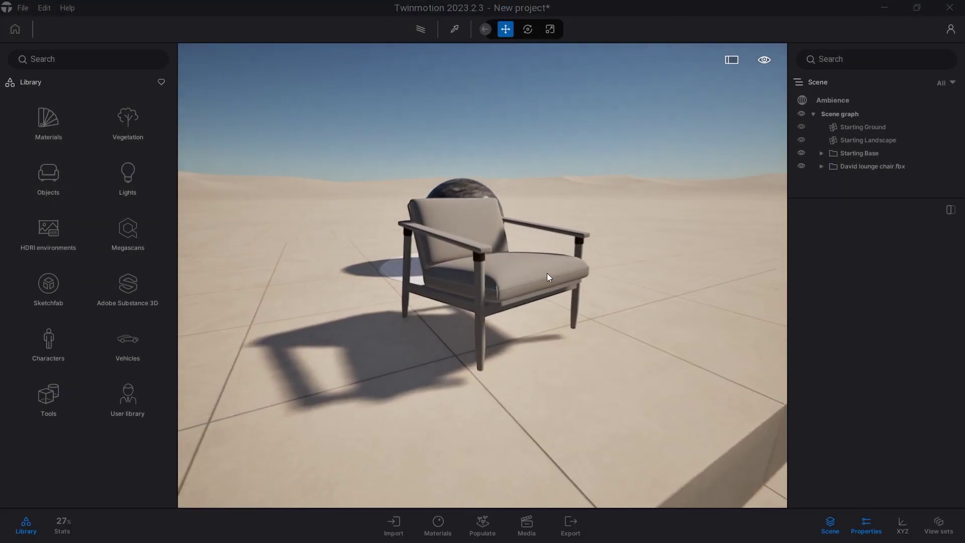
Inspect the 123456789.jpg and ega 22.jpg textures in the lounge chair's Map folder
scroll(546, 277, up, 3)
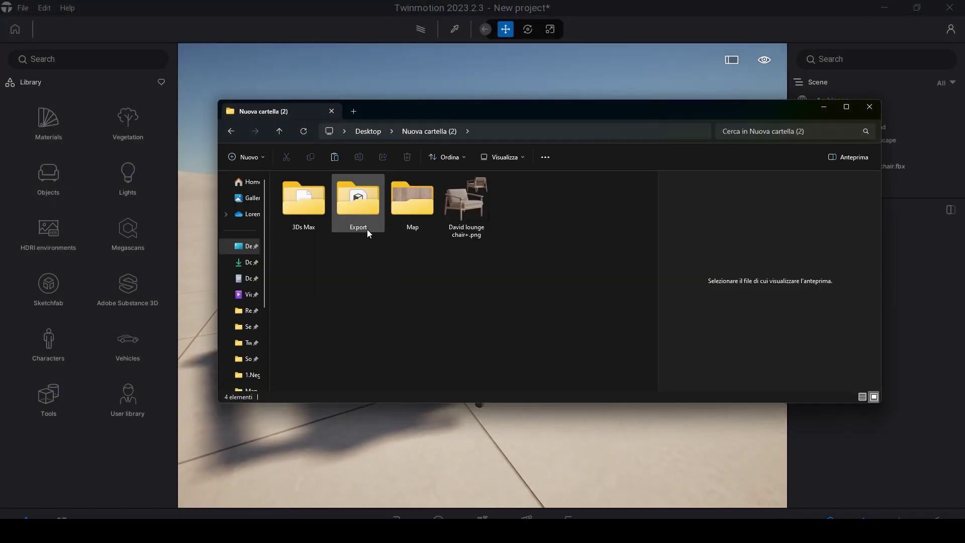
double_click(415, 204)
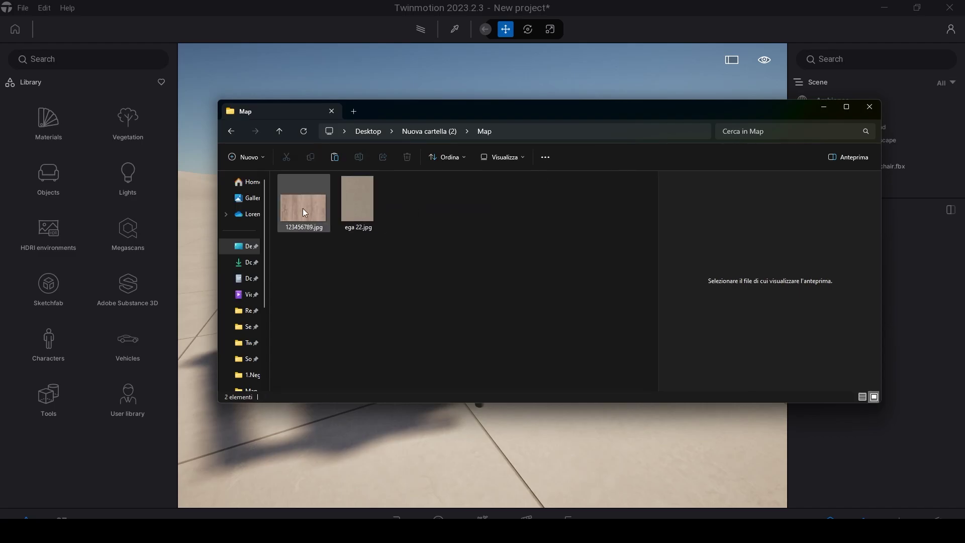
click(321, 212)
click(367, 215)
double_click(305, 213)
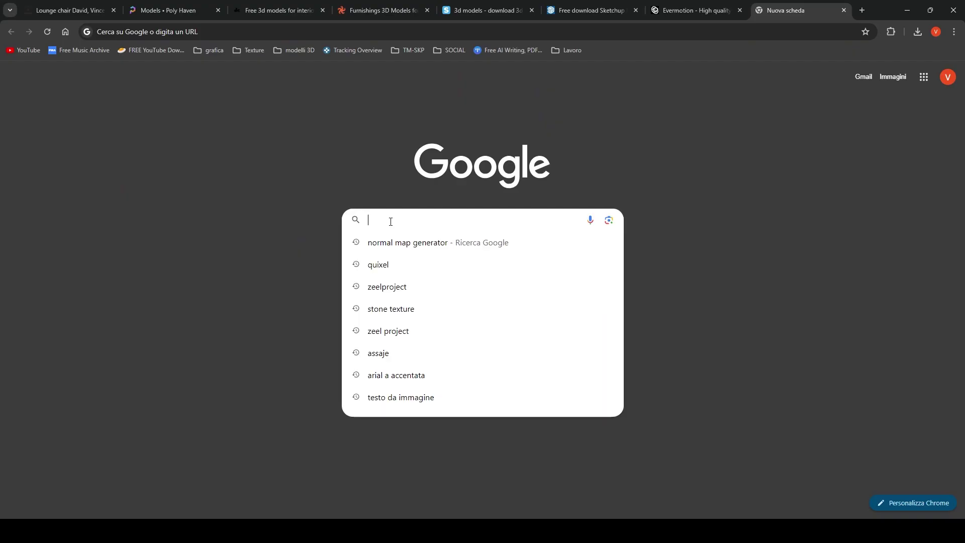
Search Google for a normal map generator in the browser and open the NormalMap-Online site
text(norma)
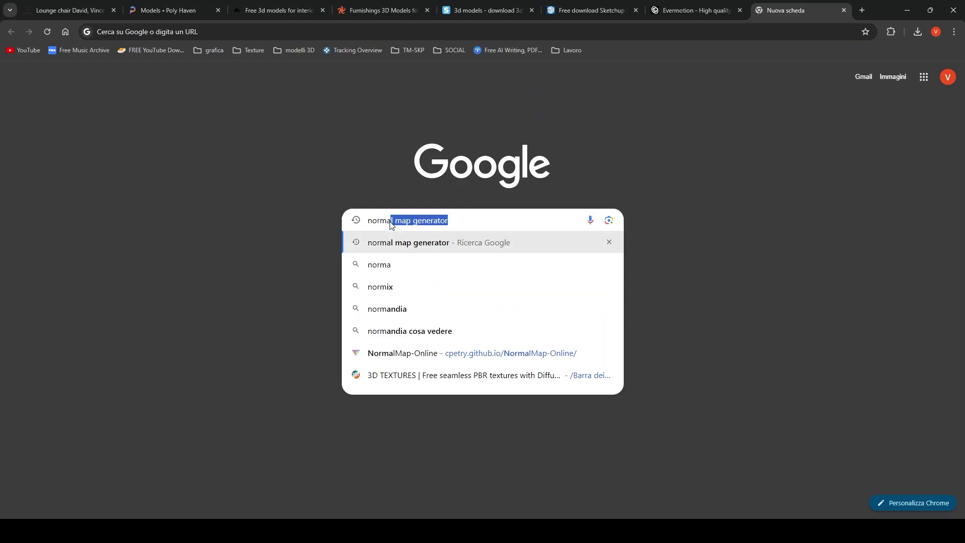
text(l ma)
key(Return)
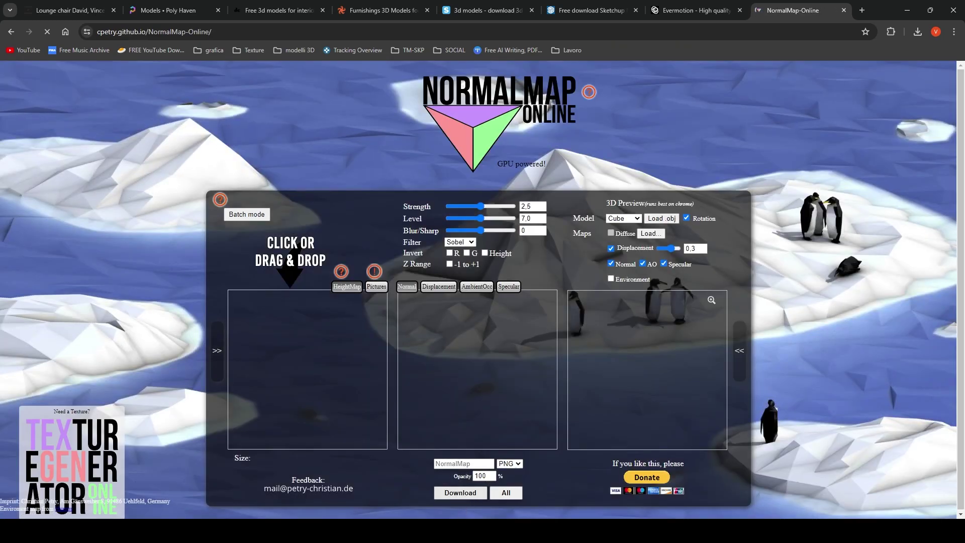
Load 123456789.jpg from the Map folder as the height map in NormalMap-Online and download its normal and specular maps as PNG
key(alt+Tab)
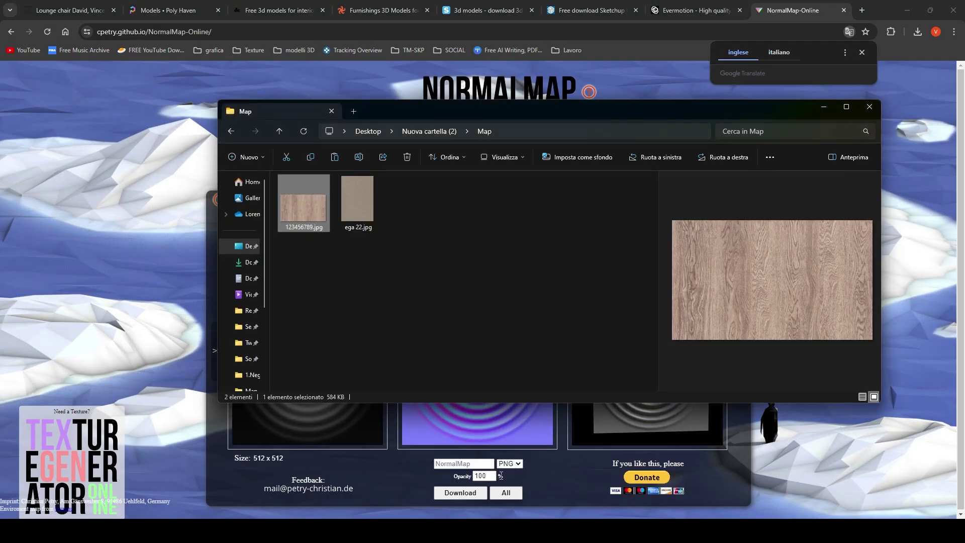
drag(396, 107, 601, 107)
drag(508, 203, 340, 335)
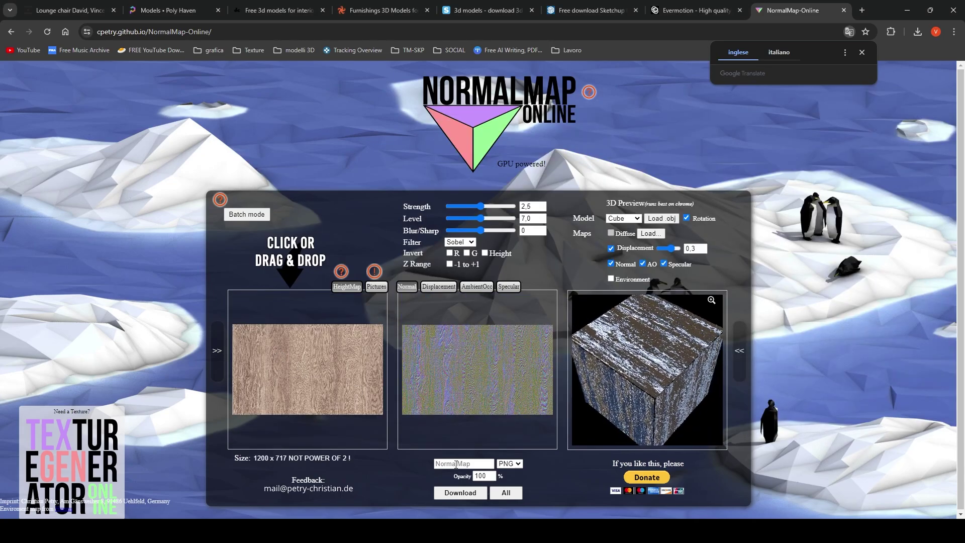
click(459, 492)
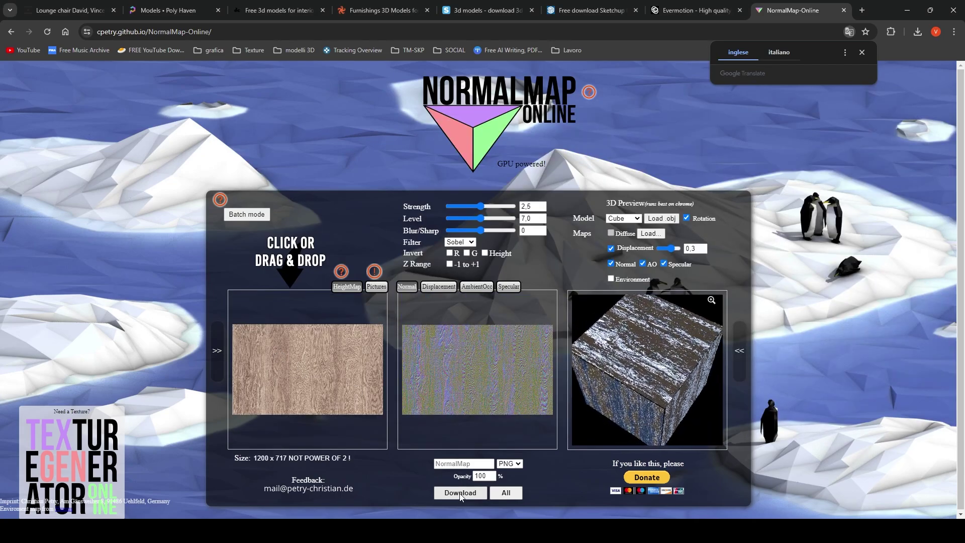
click(513, 286)
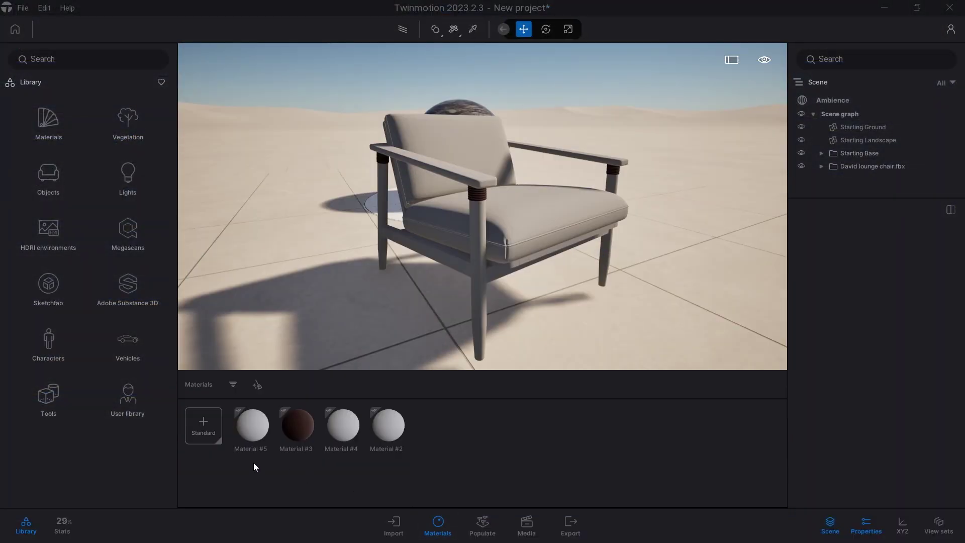
Apply a new standard material to the lounge chair's frame and load the wood image 123456789.jpg as its colour texture
click(203, 425)
drag(252, 425, 482, 279)
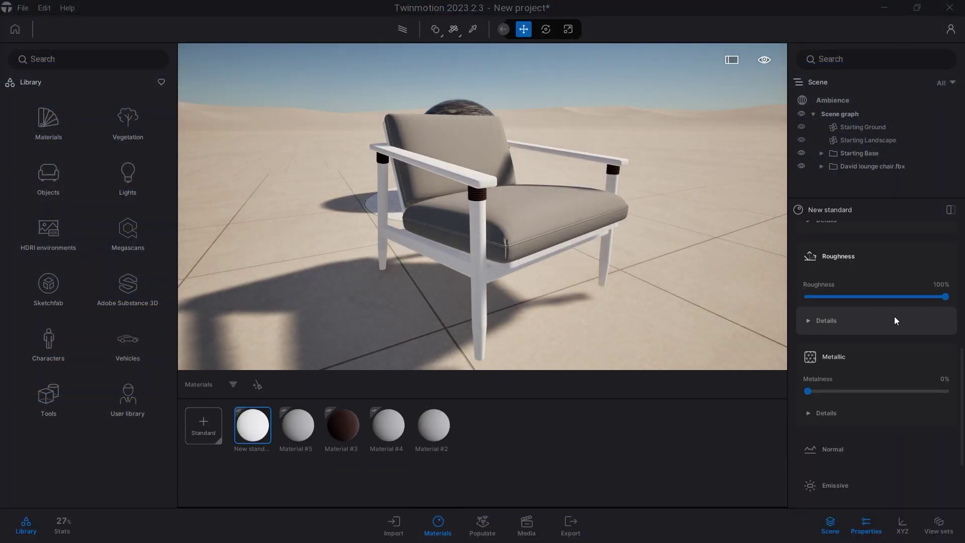
scroll(896, 312, up, 3)
click(906, 437)
click(936, 465)
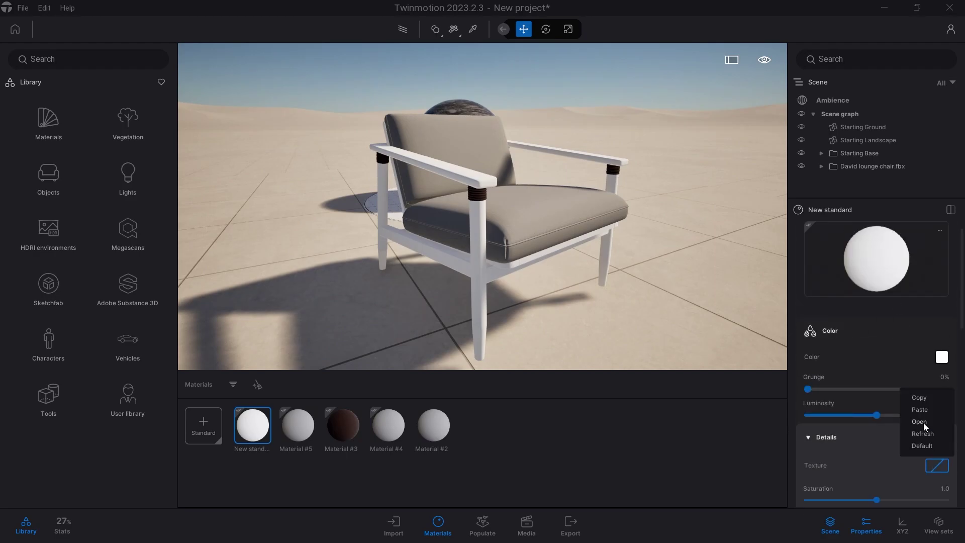
click(920, 424)
click(86, 107)
click(594, 323)
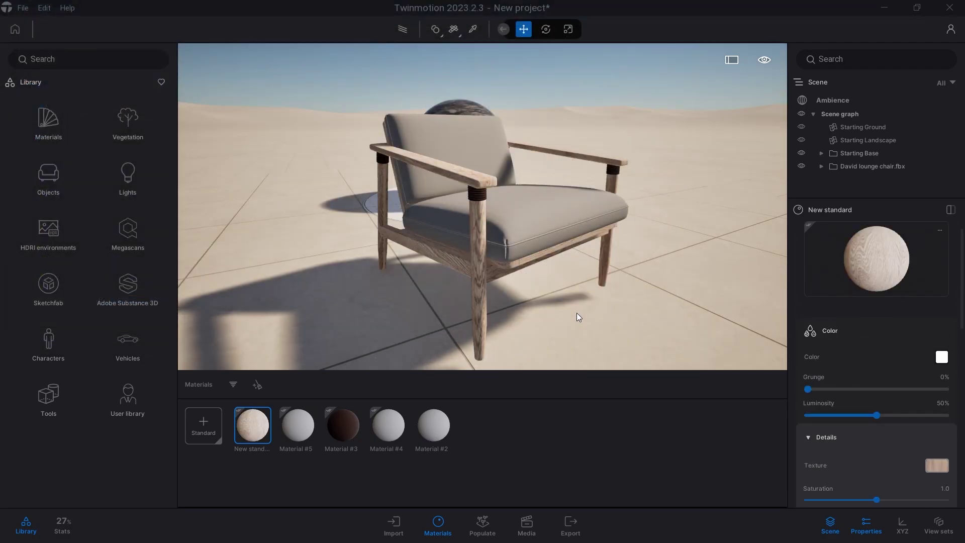
Load SpecularMap.png from the Download folder as the wood material's roughness texture
scroll(895, 389, down, 6)
click(887, 436)
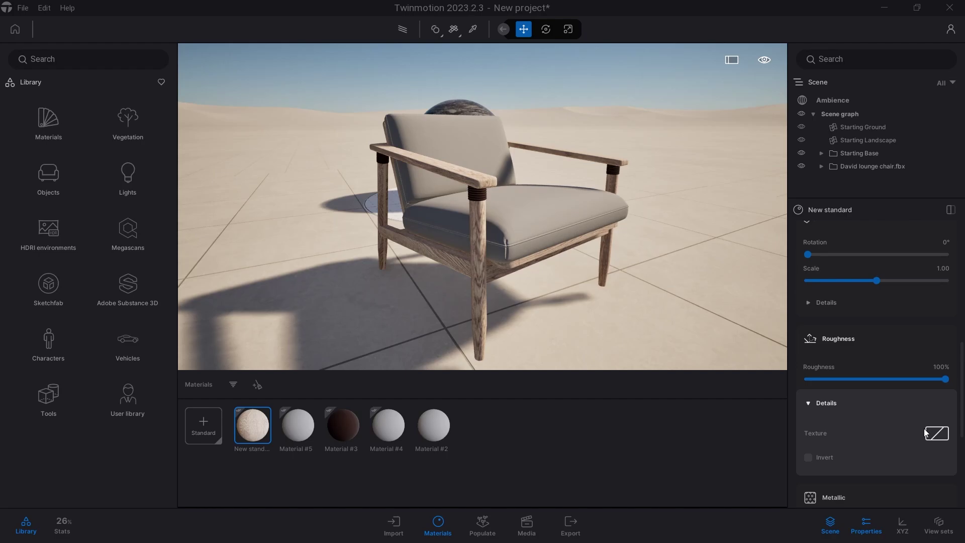
click(936, 433)
click(921, 395)
click(33, 150)
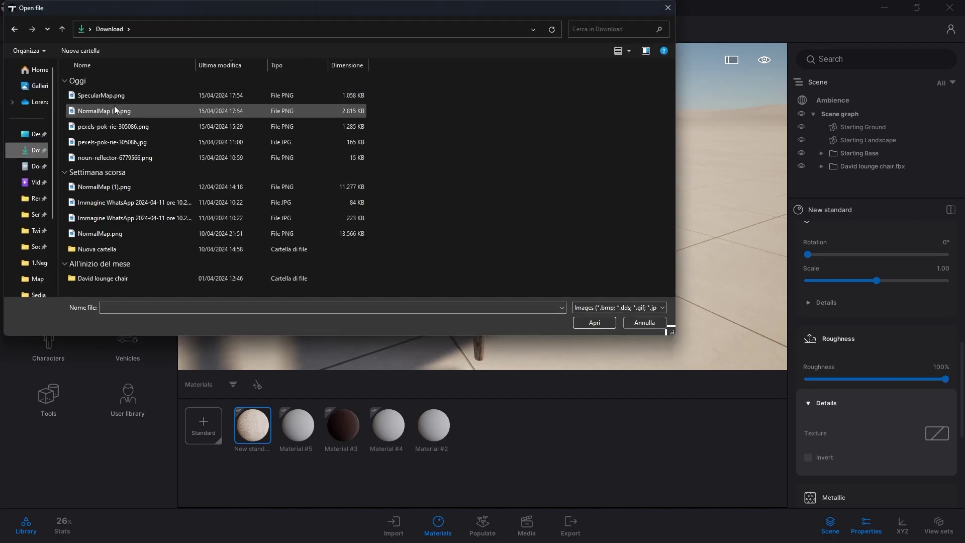
click(106, 96)
click(594, 322)
Load the newly generated NormalMap PNG from the Download folder as the wood material's normal map
scroll(909, 405, down, 4)
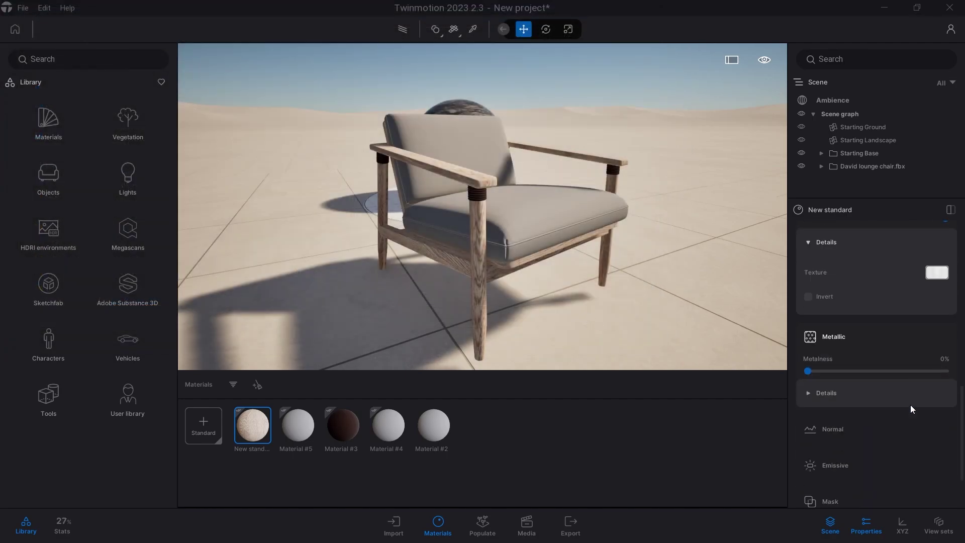
click(923, 442)
click(936, 463)
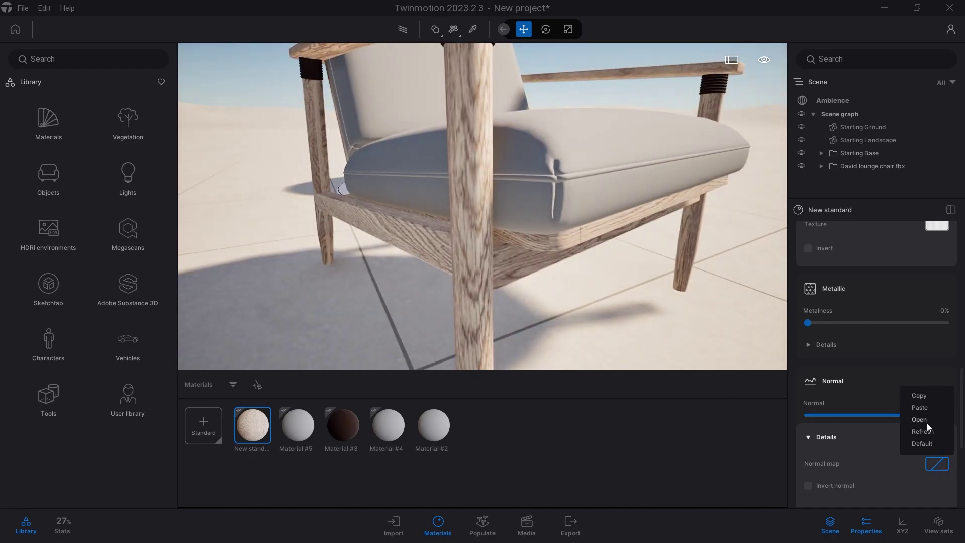
click(927, 423)
click(106, 112)
click(594, 322)
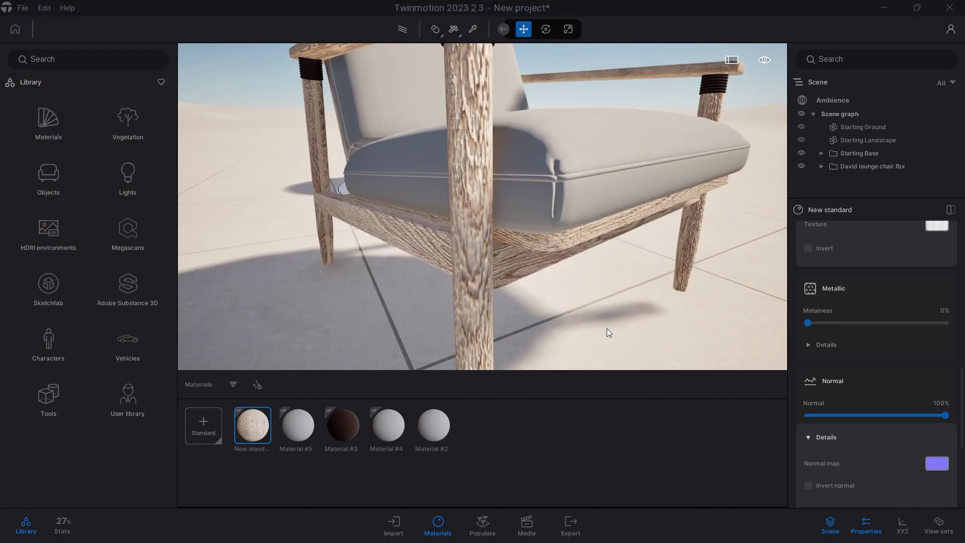
Add the David lounge chair.fbx container from the scene graph to the User library
double_click(872, 166)
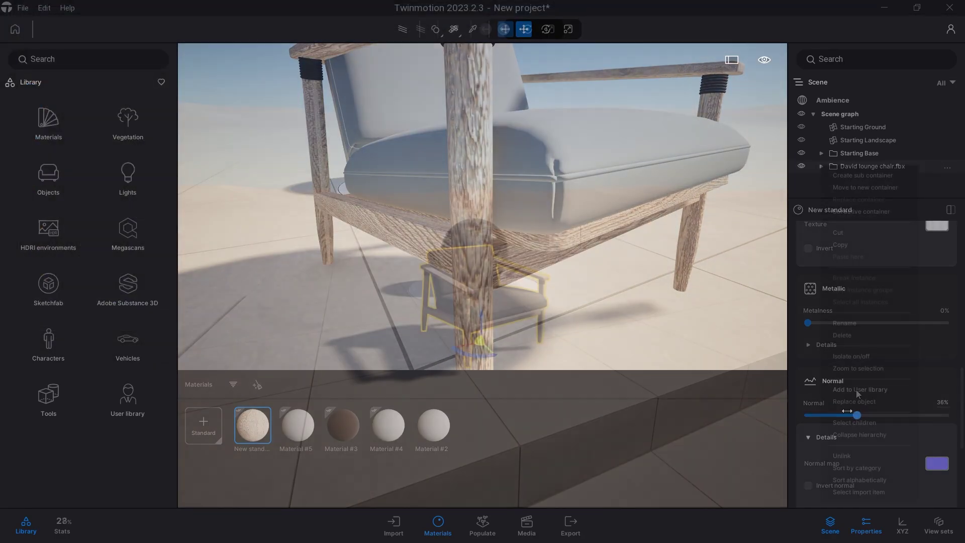
right_click(824, 167)
click(856, 390)
Place David lounge chair.fbx_1 from the User library on the LakehouseRetreat floor between the dining table and the glazed side wall
right_drag(653, 387, 548, 68)
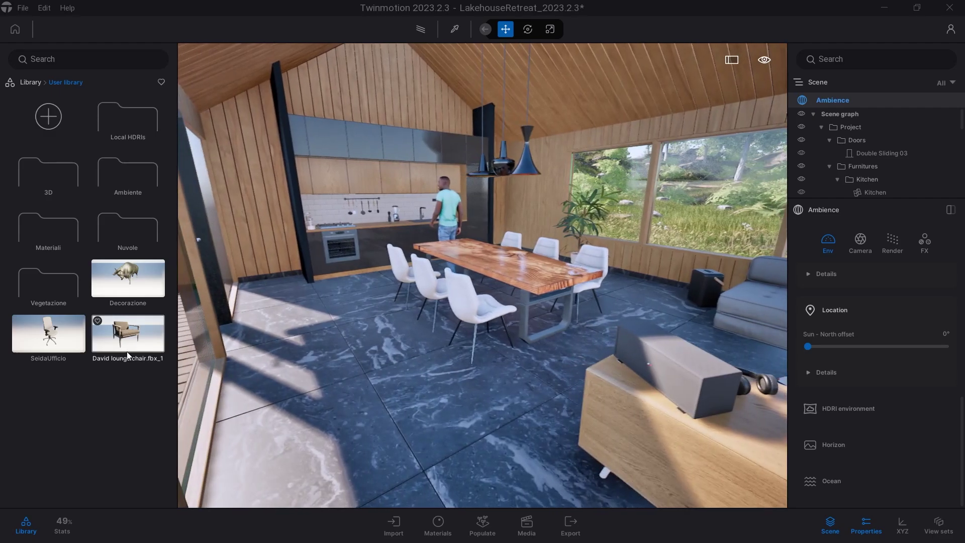
drag(424, 414, 490, 437)
drag(437, 415, 330, 342)
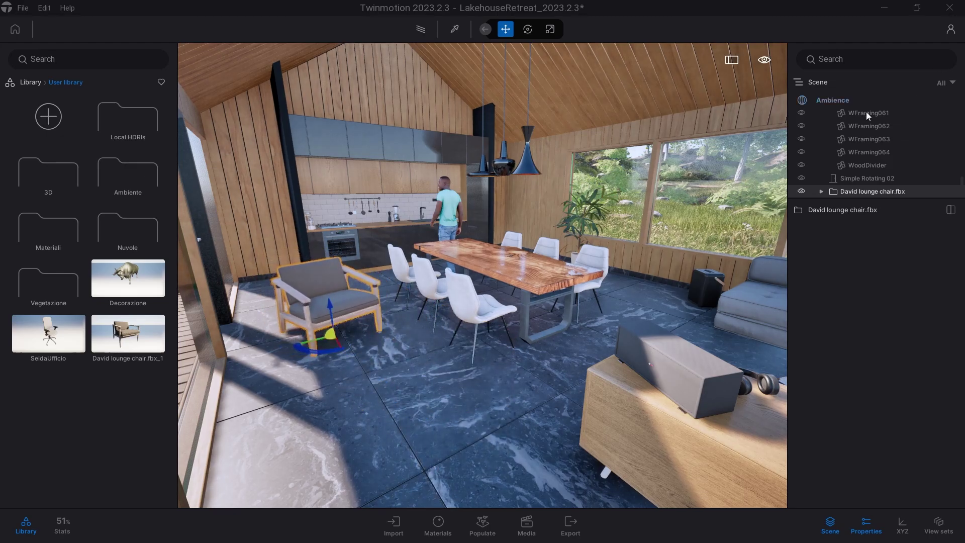